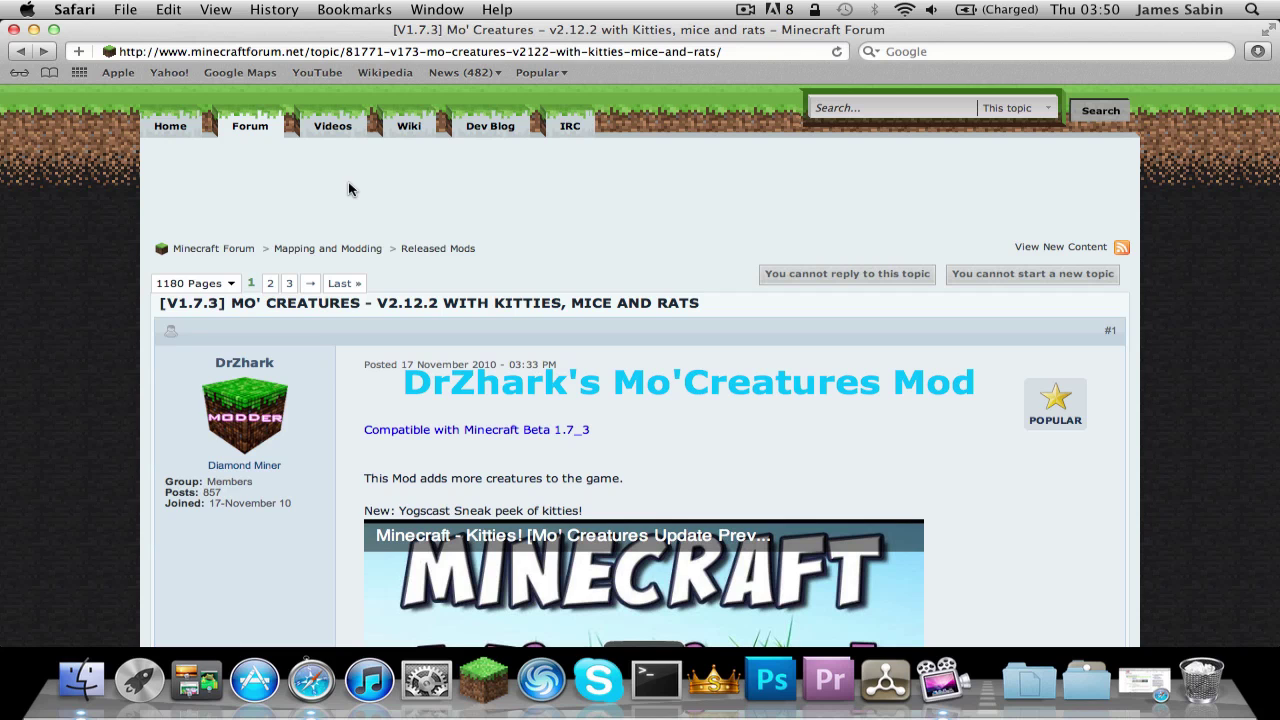
# - Scroll the Mo' Creatures v2.12.2 forum topic down to the Mo'Creatures Mod v2.12.2.zip download link
pyautogui.scroll(-2, 447, 443)
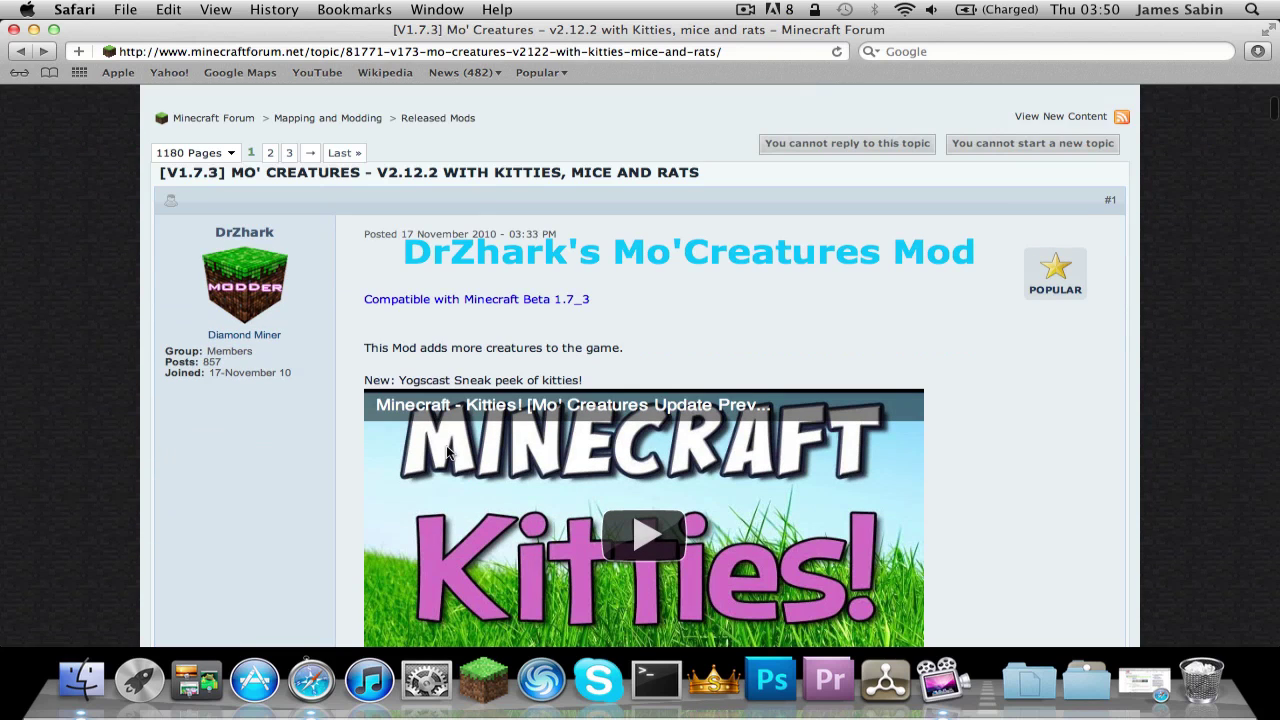
pyautogui.scroll(-10, 430, 450)
pyautogui.scroll(-10, 286, 350)
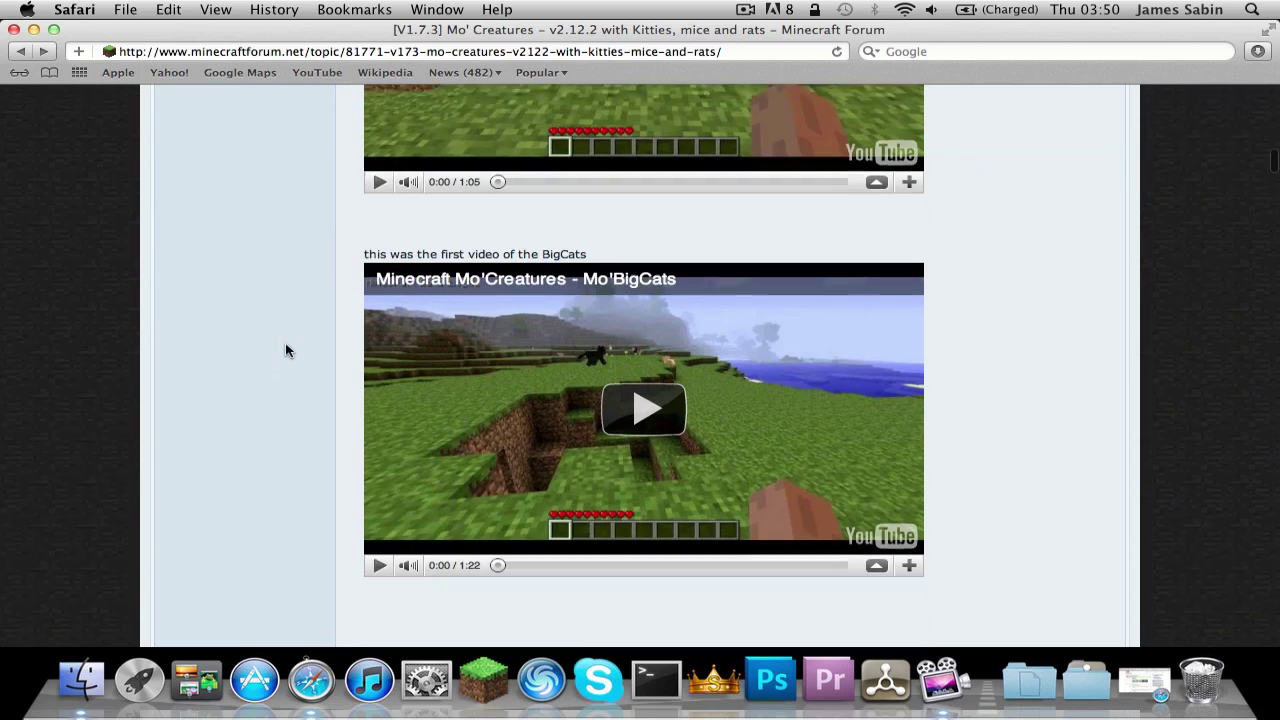
pyautogui.scroll(-10, 286, 350)
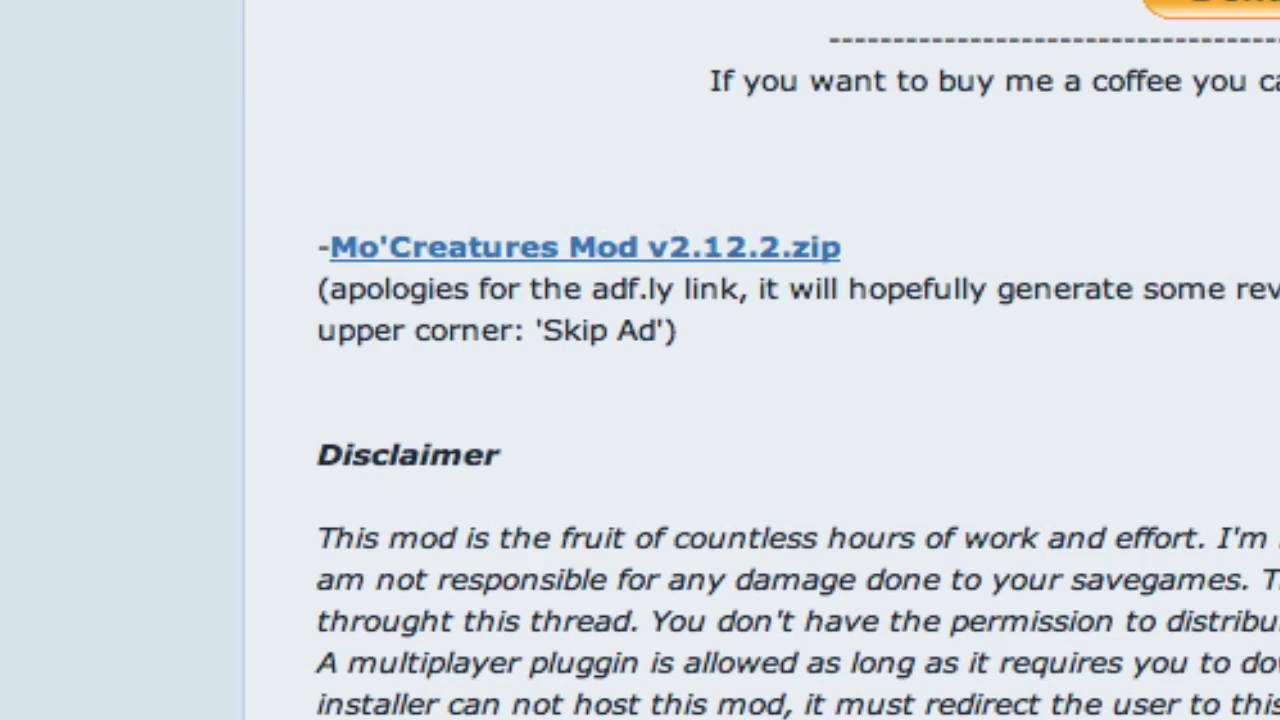
pyautogui.scroll(-10, 483, 515)
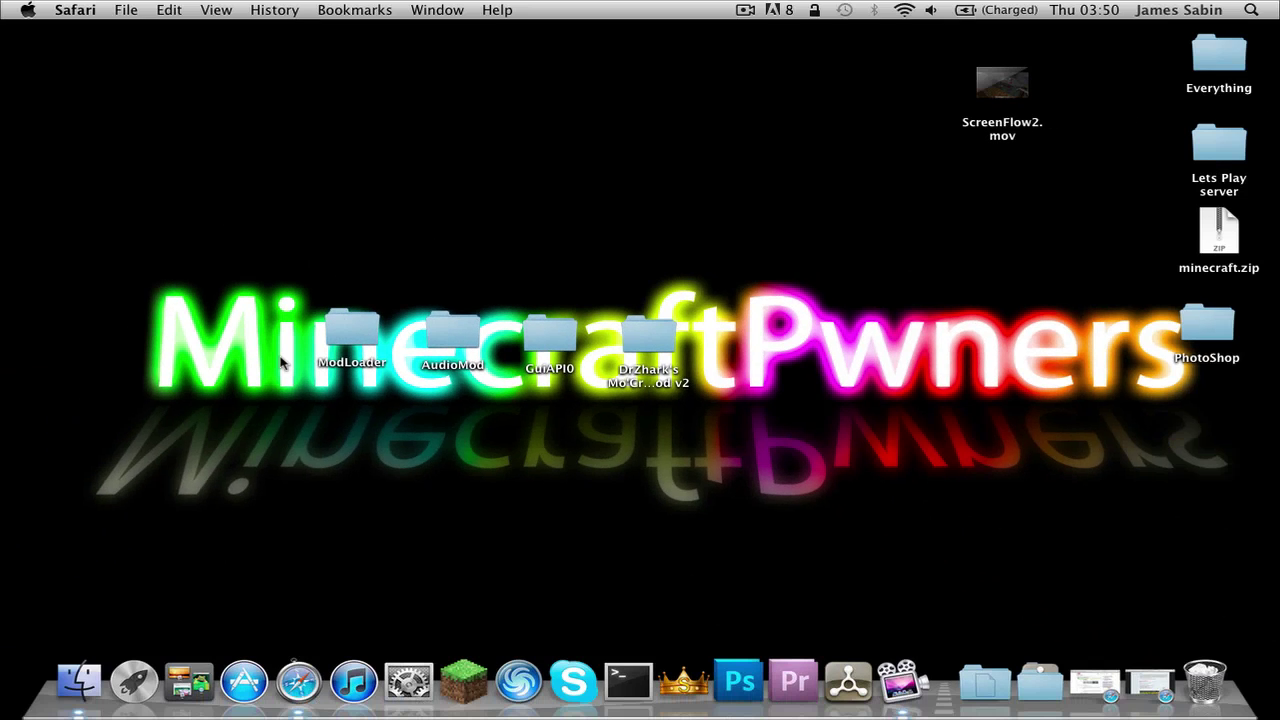
# - Select and deselect the four desktop mod folders, then open a Finder window on All My Files
pyautogui.moveTo(275, 425); pyautogui.dragTo(700, 300)
pyautogui.click(757, 380)
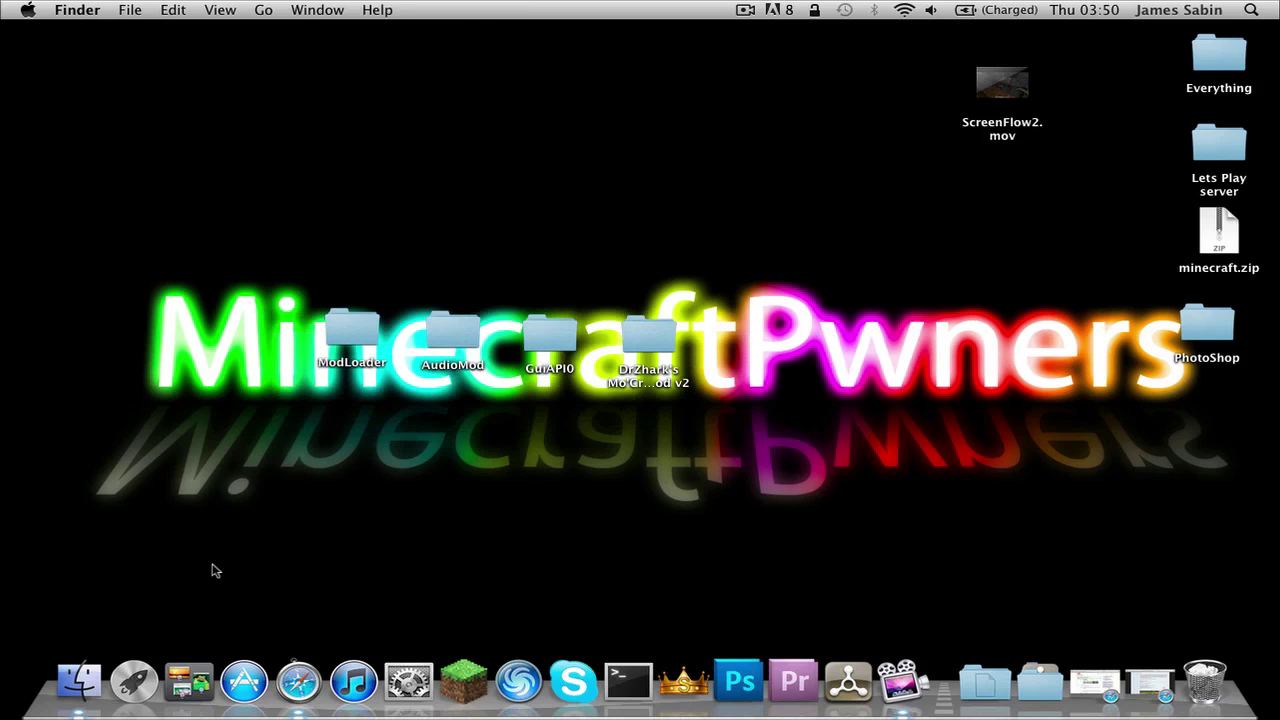
pyautogui.click(66, 682)
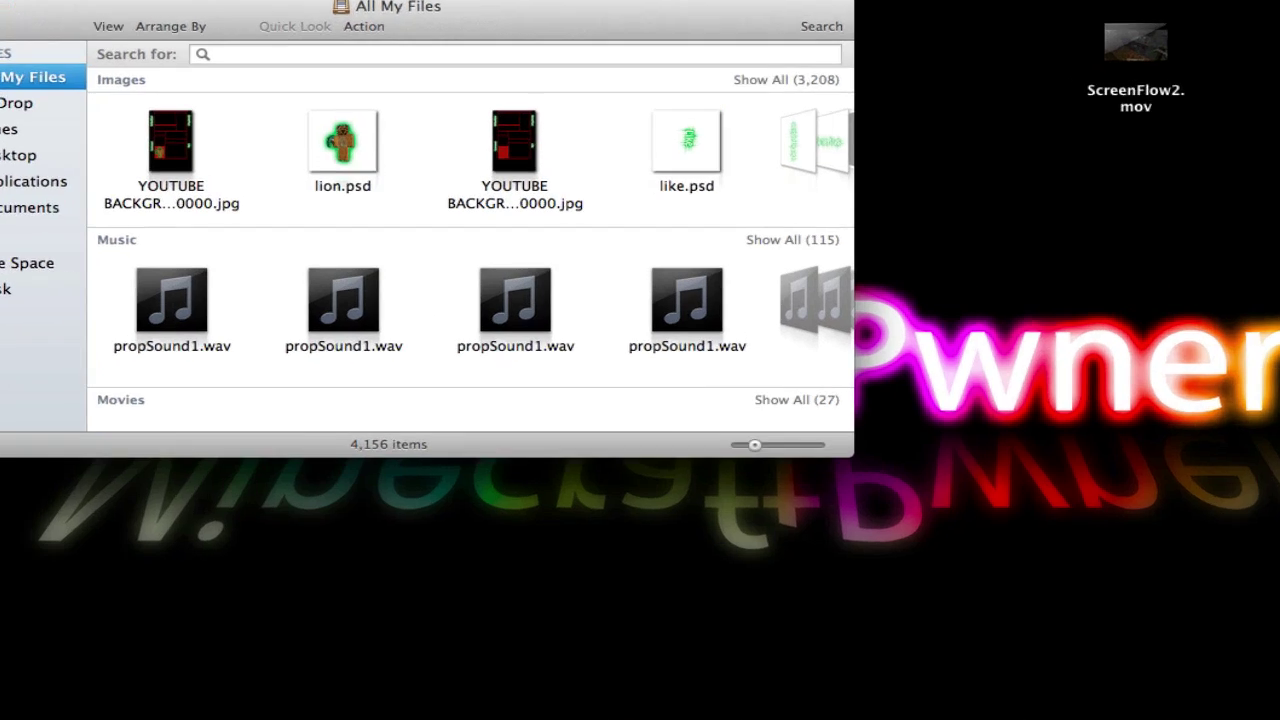
# - Go to the Application Support folder by path, then switch to the home folder
pyautogui.click(262, 14)
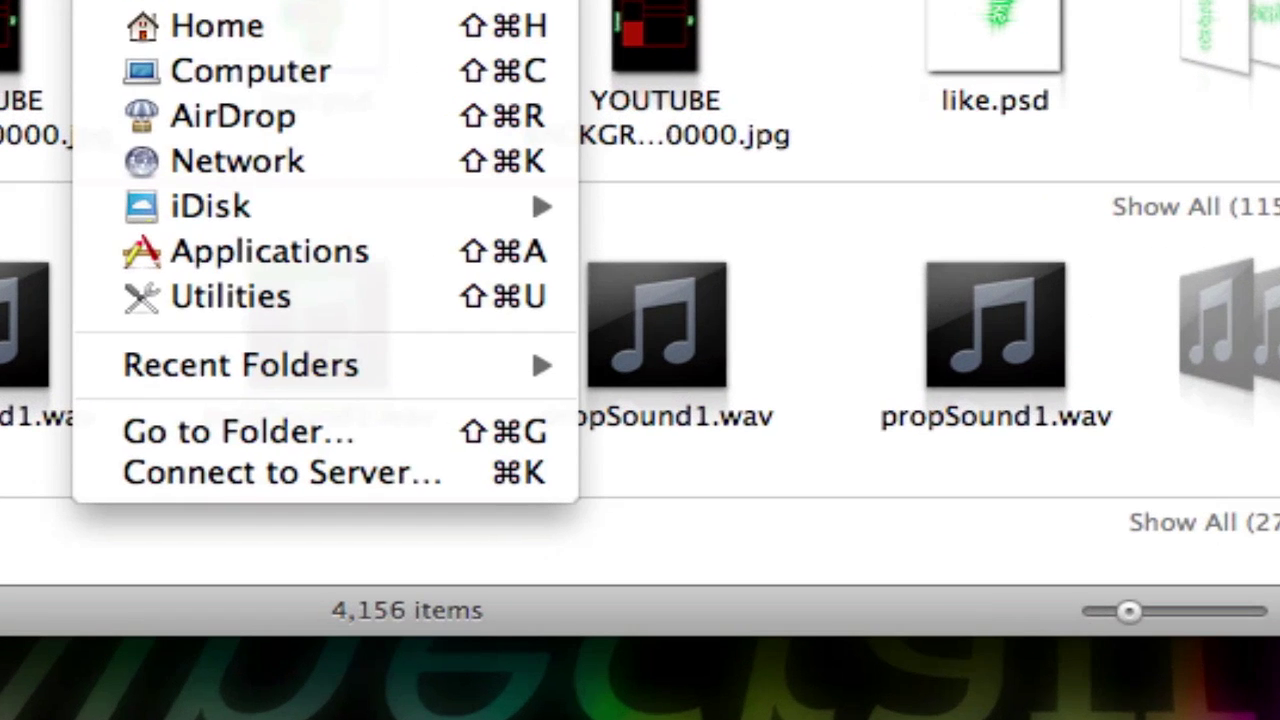
pyautogui.click(255, 431)
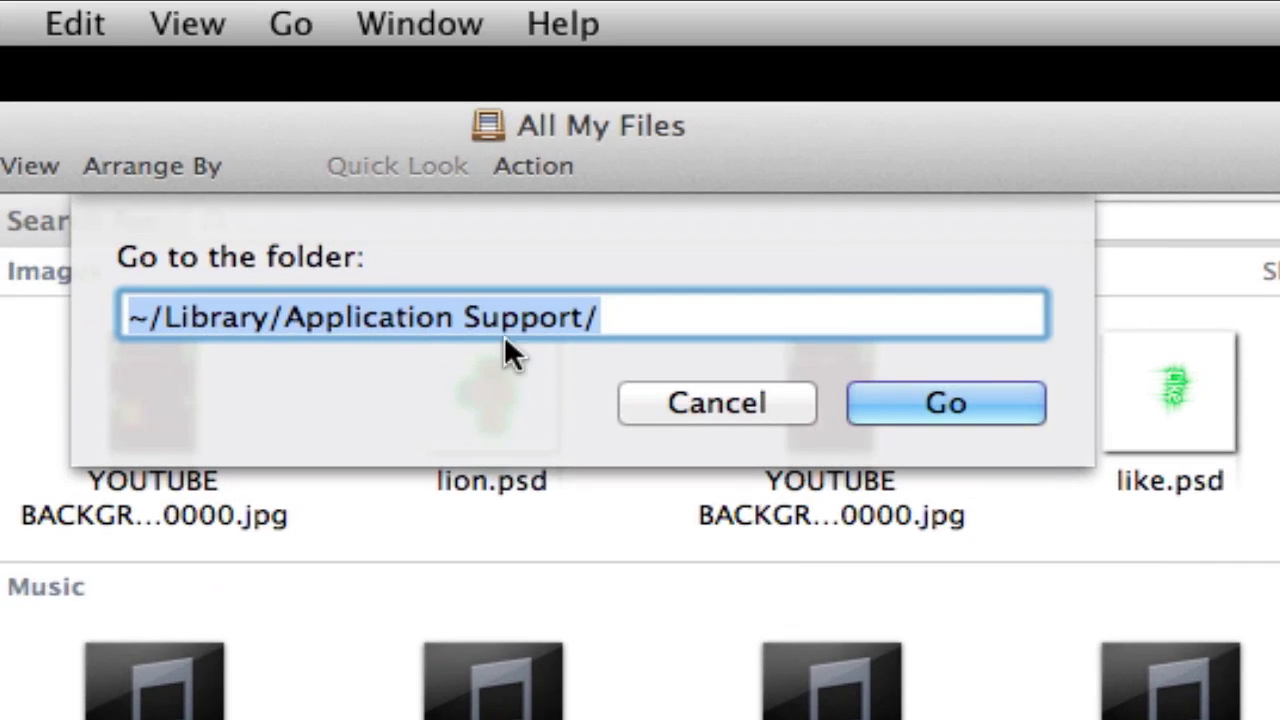
pyautogui.click(958, 400)
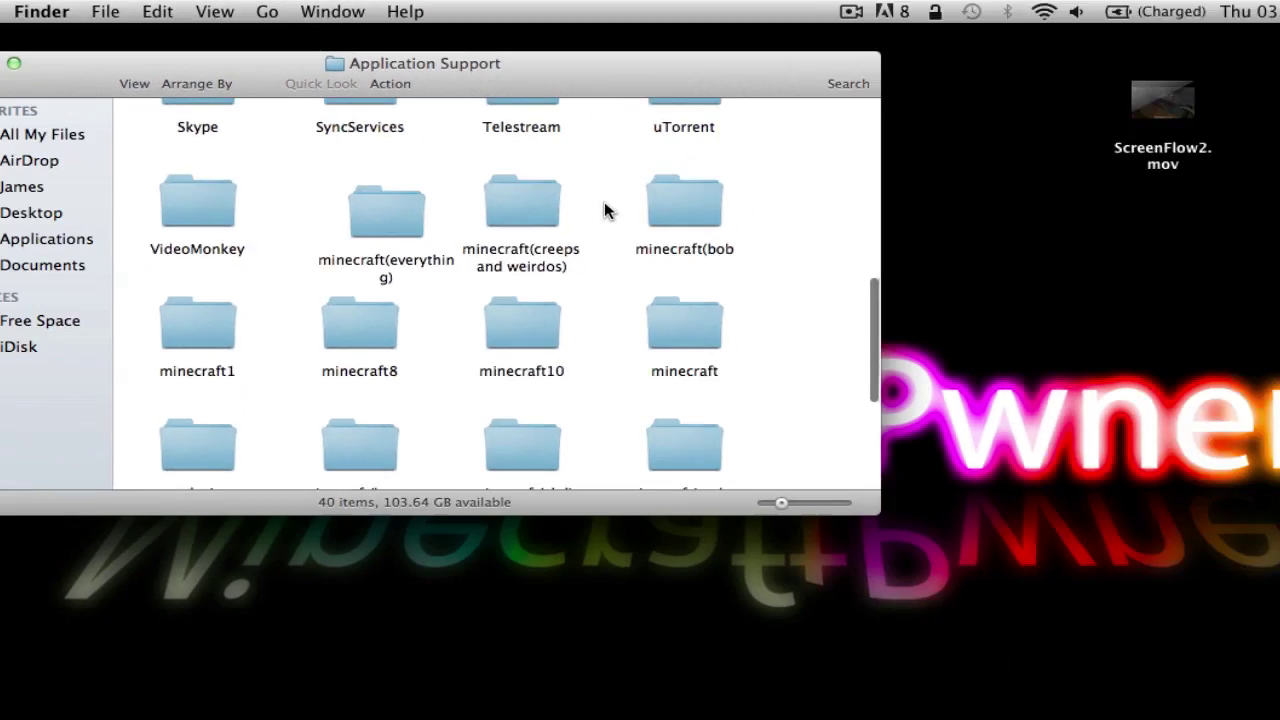
pyautogui.scroll(-3, 952, 400)
pyautogui.scroll(10, 952, 400)
pyautogui.scroll(-5, 541, 174)
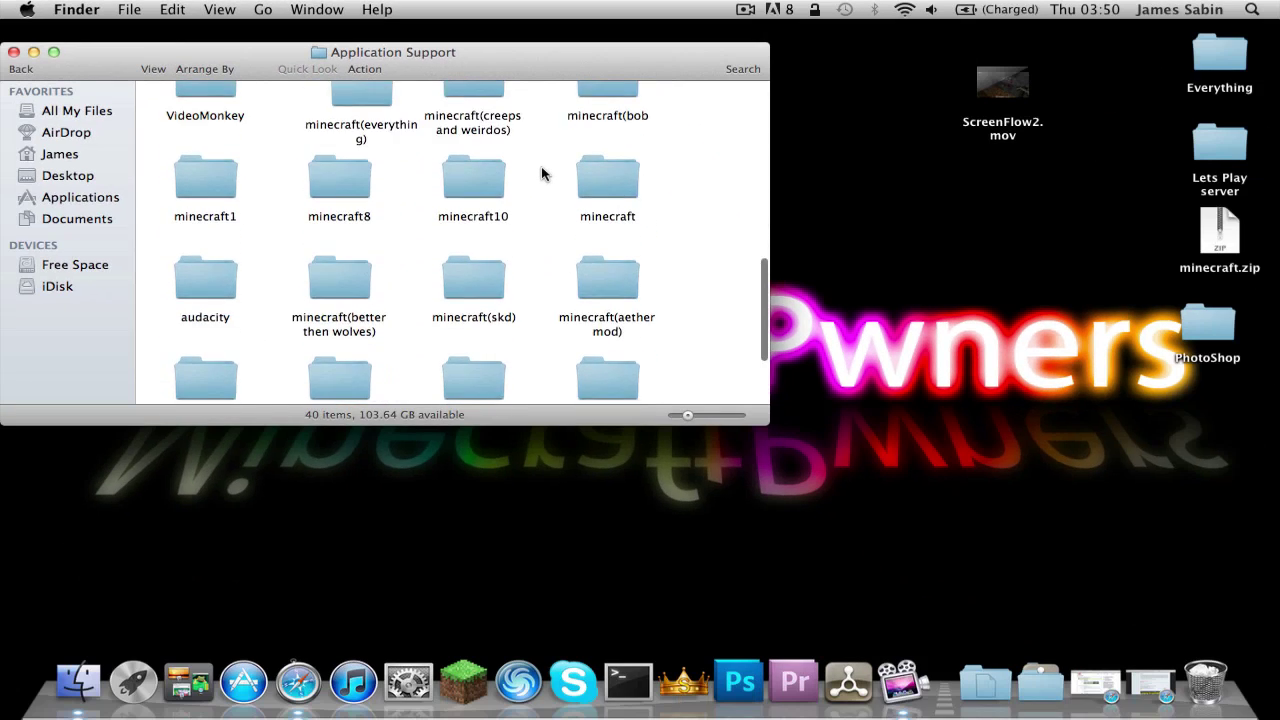
pyautogui.click(62, 154)
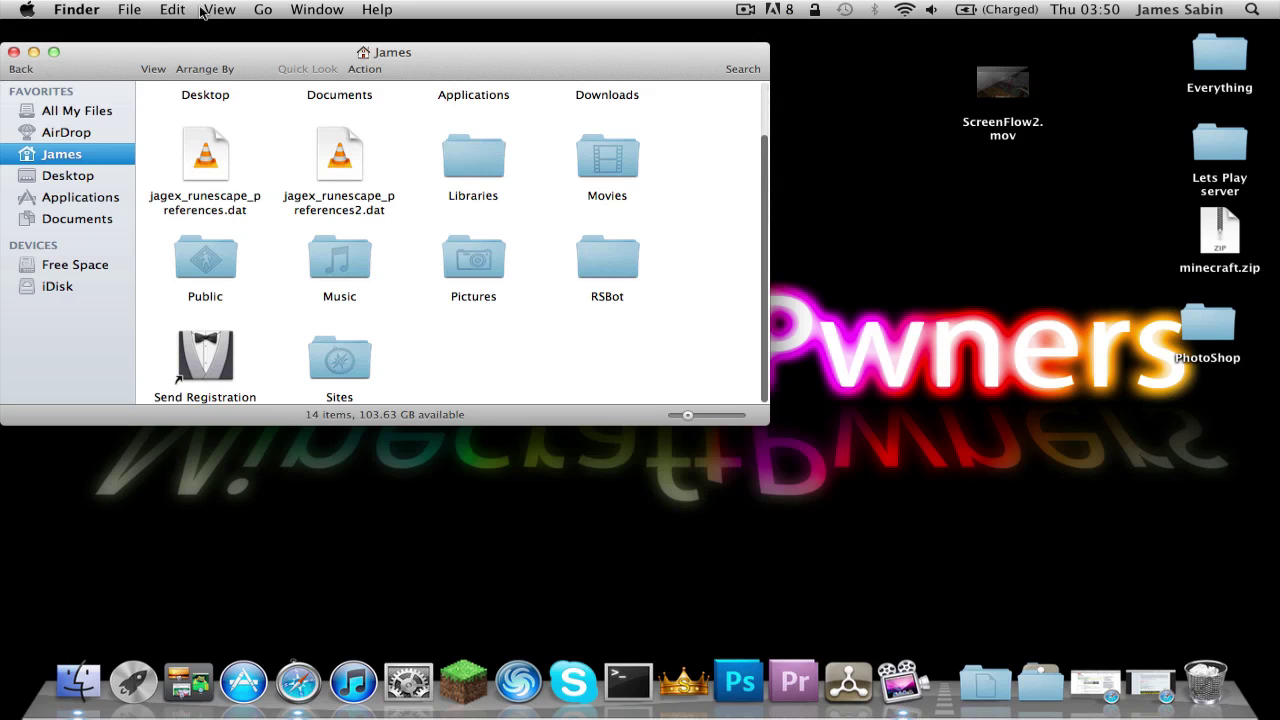
# - Go to ~/Library/Application Support/ again using Go to Folder
pyautogui.click(256, 12)
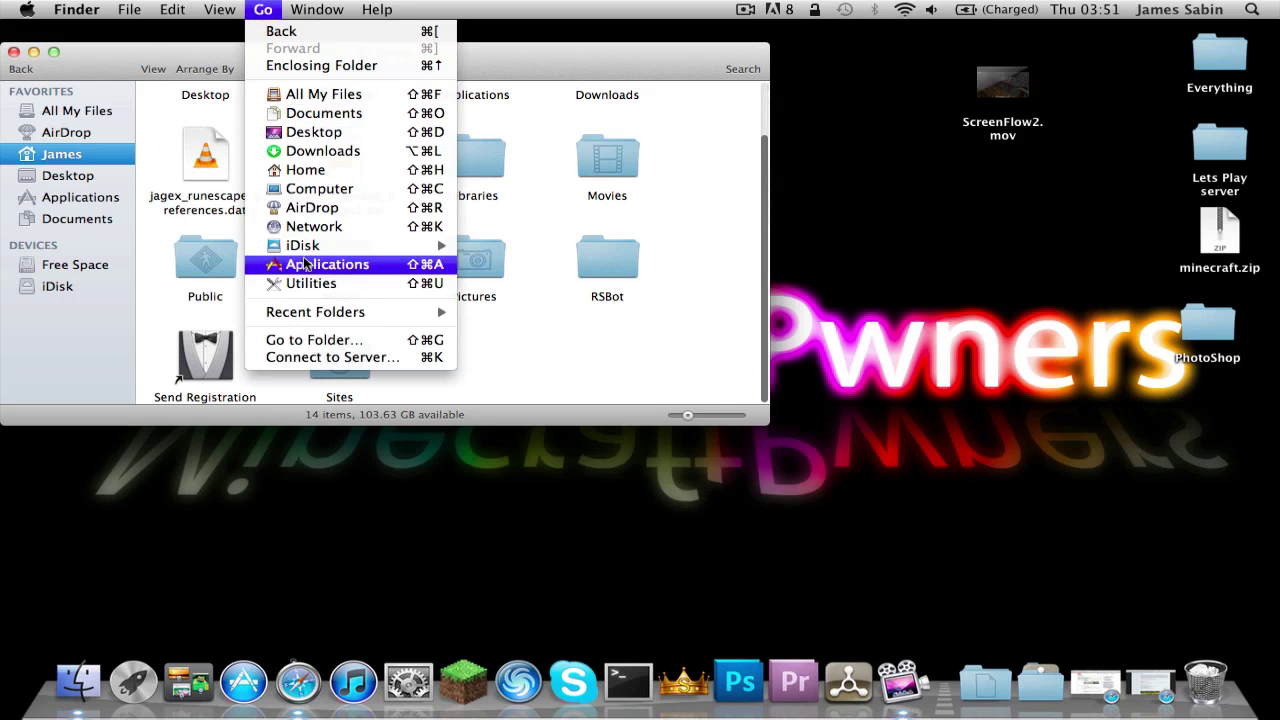
pyautogui.click(310, 341)
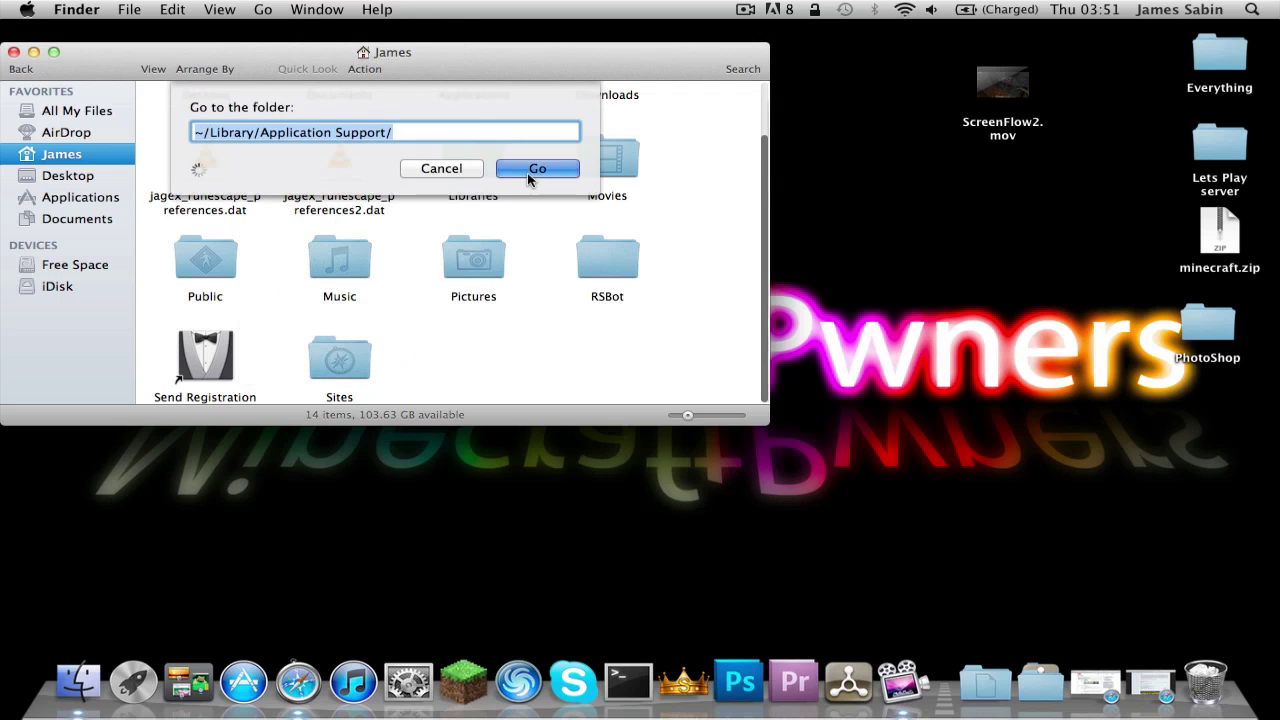
pyautogui.click(534, 169)
pyautogui.scroll(3, 574, 377)
pyautogui.scroll(-1, 583, 314)
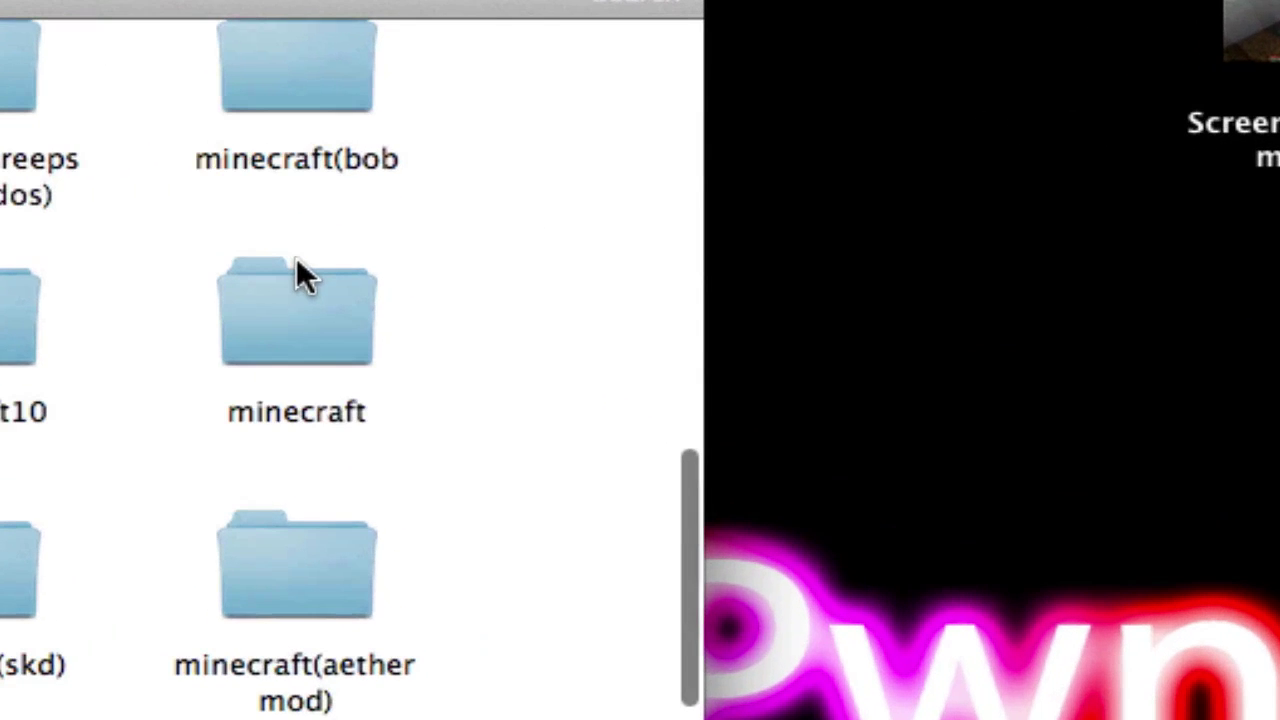
# - Move the minecraft folder to the Trash, launch Minecraft, and close the Finder window
pyautogui.rightClick(286, 304)
pyautogui.click(380, 400)
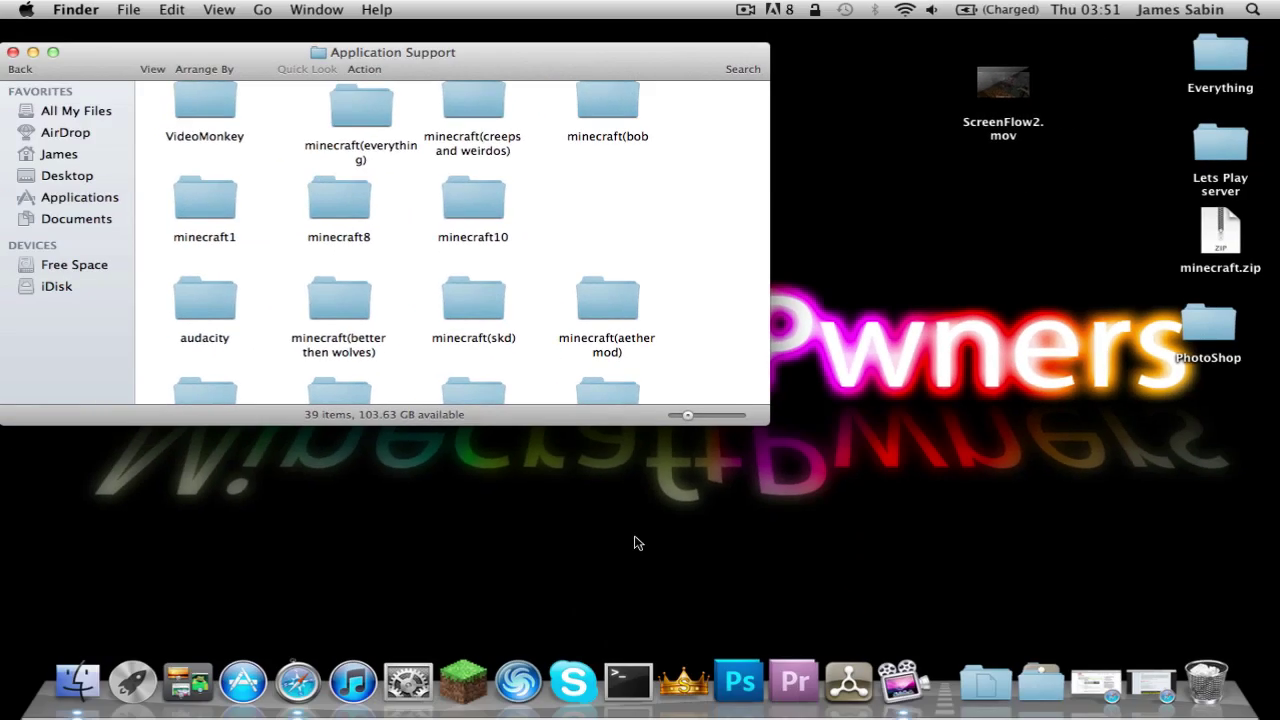
pyautogui.click(463, 682)
pyautogui.click(13, 52)
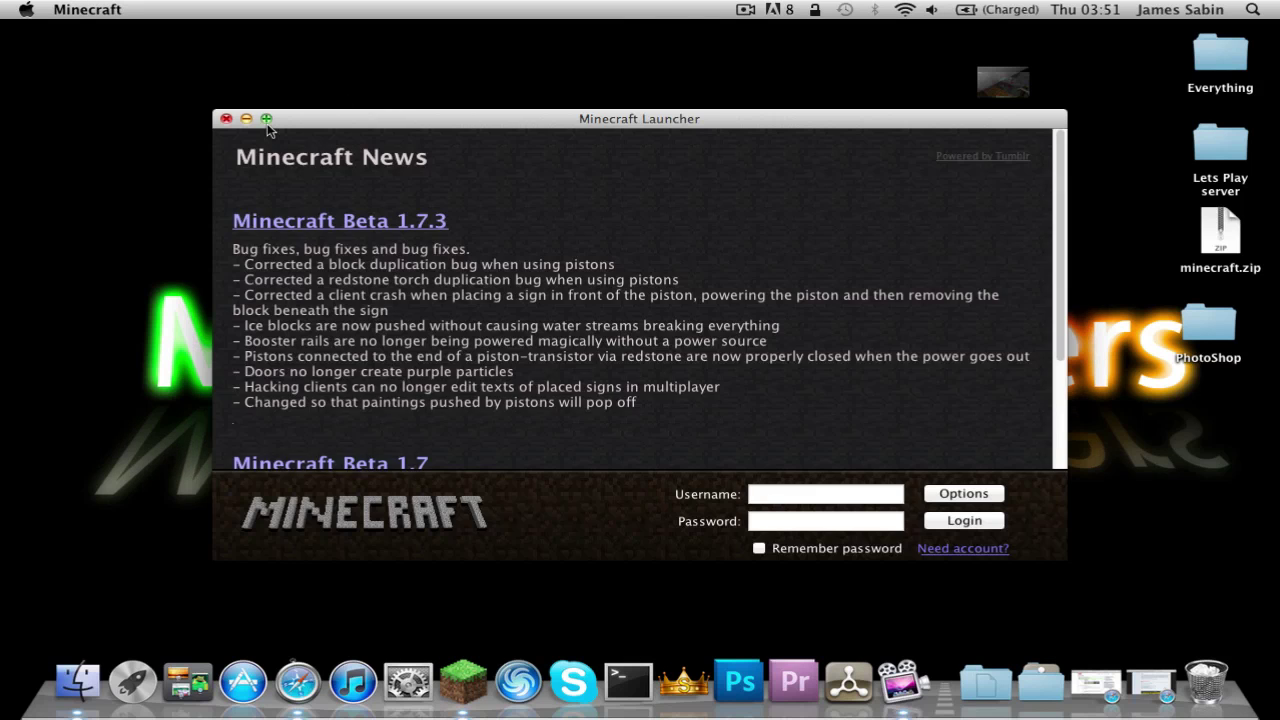
# - Maximize the launcher, log in to the Beta 1.7.3 title screen, then quit with Cmd+Q
pyautogui.click(246, 109)
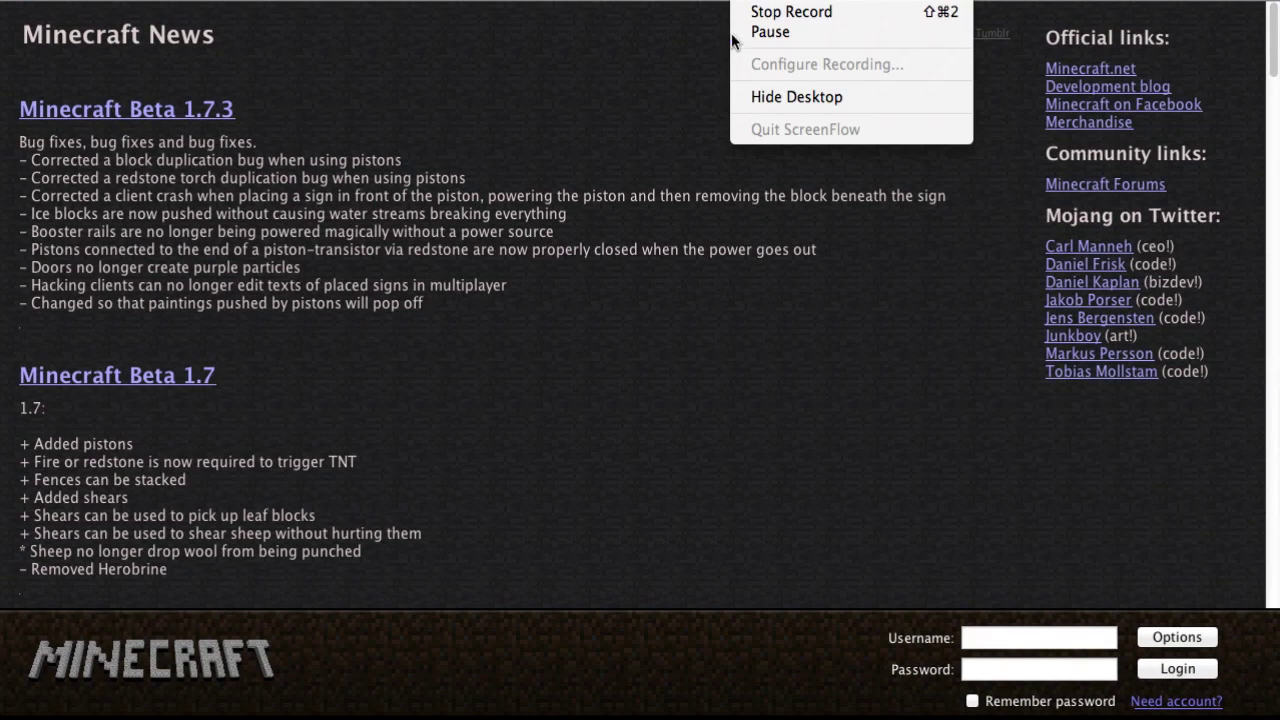
pyautogui.click(735, 35)
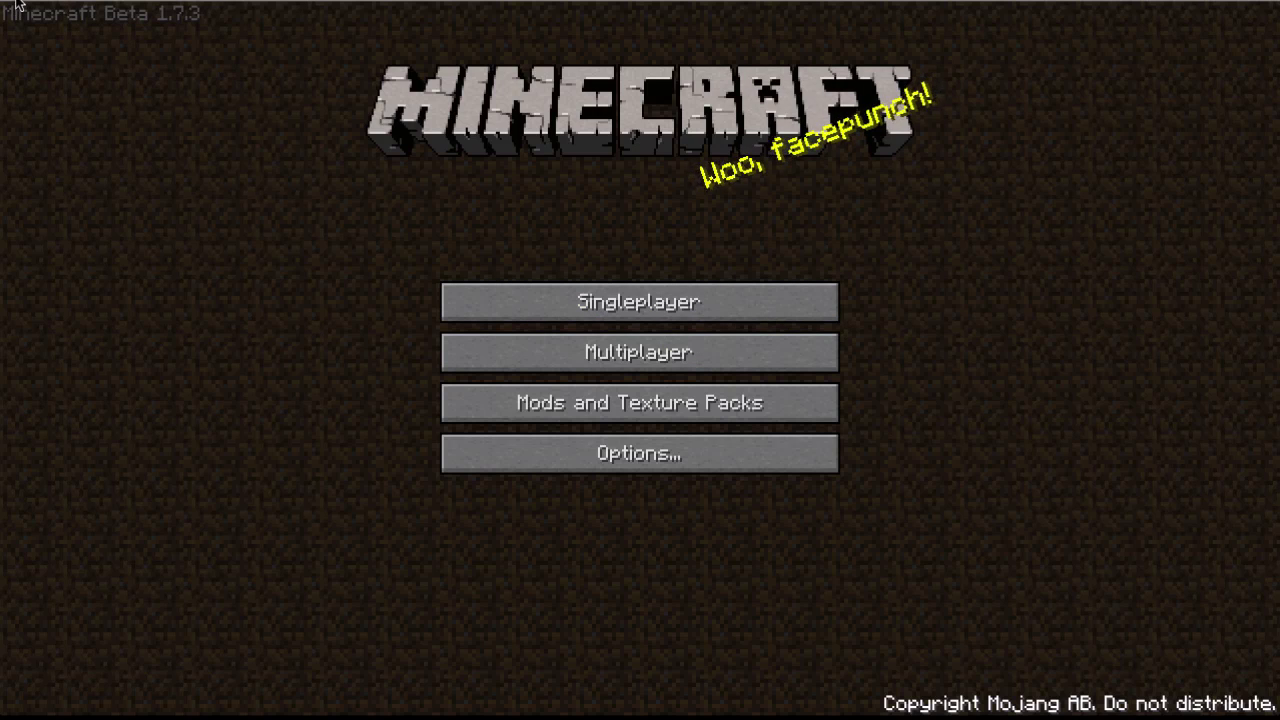
pyautogui.press('super+q')
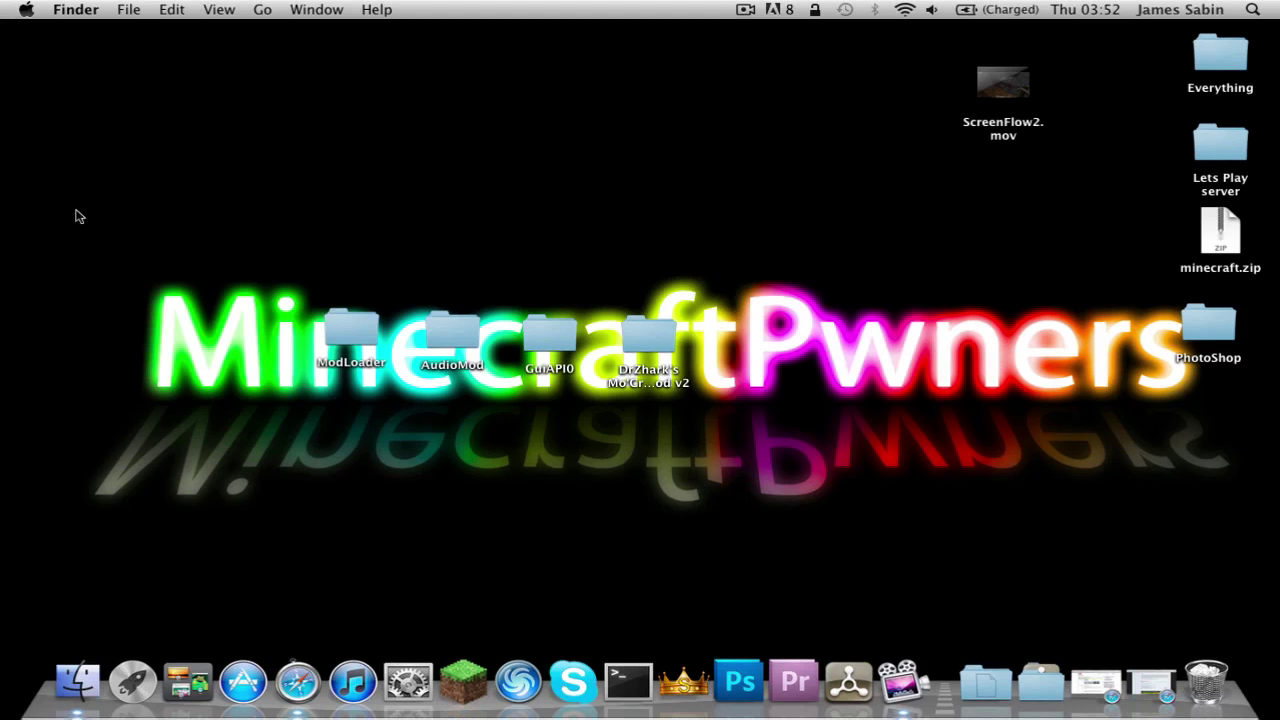
# - Go to ~/Library/Application Support/ and open the recreated minecraft folder
pyautogui.click(262, 9)
pyautogui.click(290, 335)
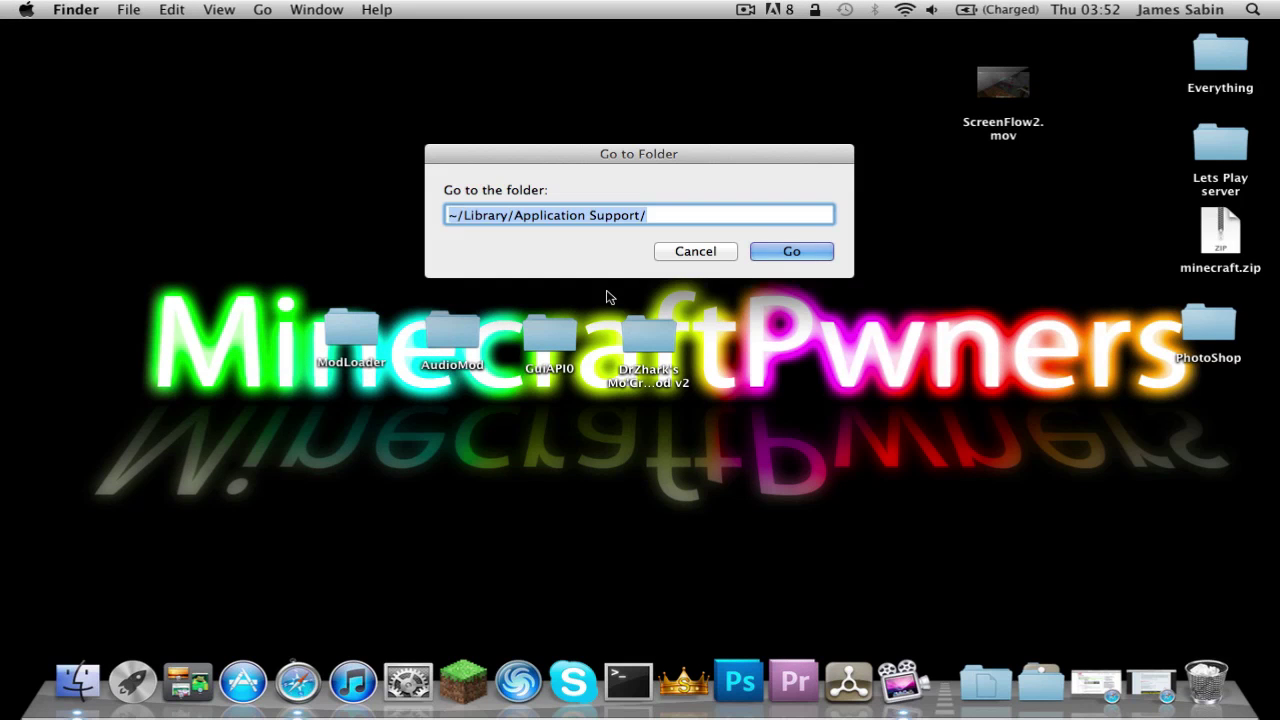
pyautogui.click(793, 251)
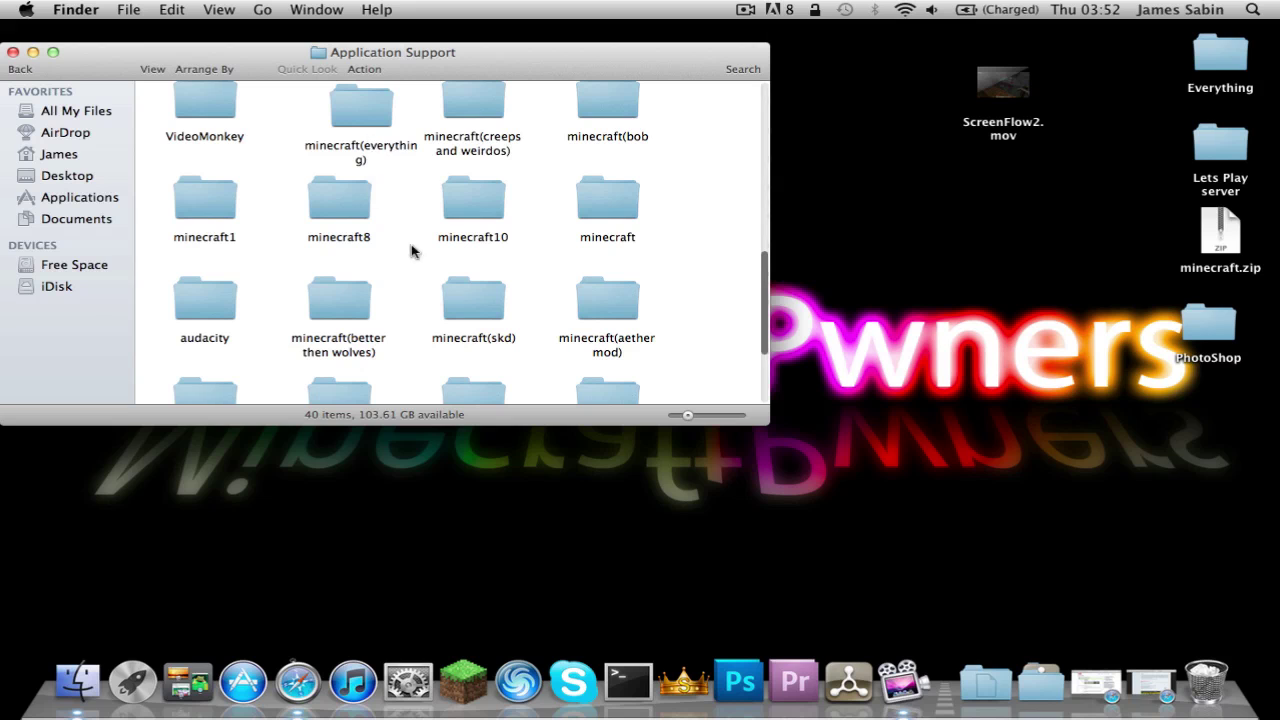
pyautogui.scroll(-3, 447, 297)
pyautogui.scroll(2, 446, 294)
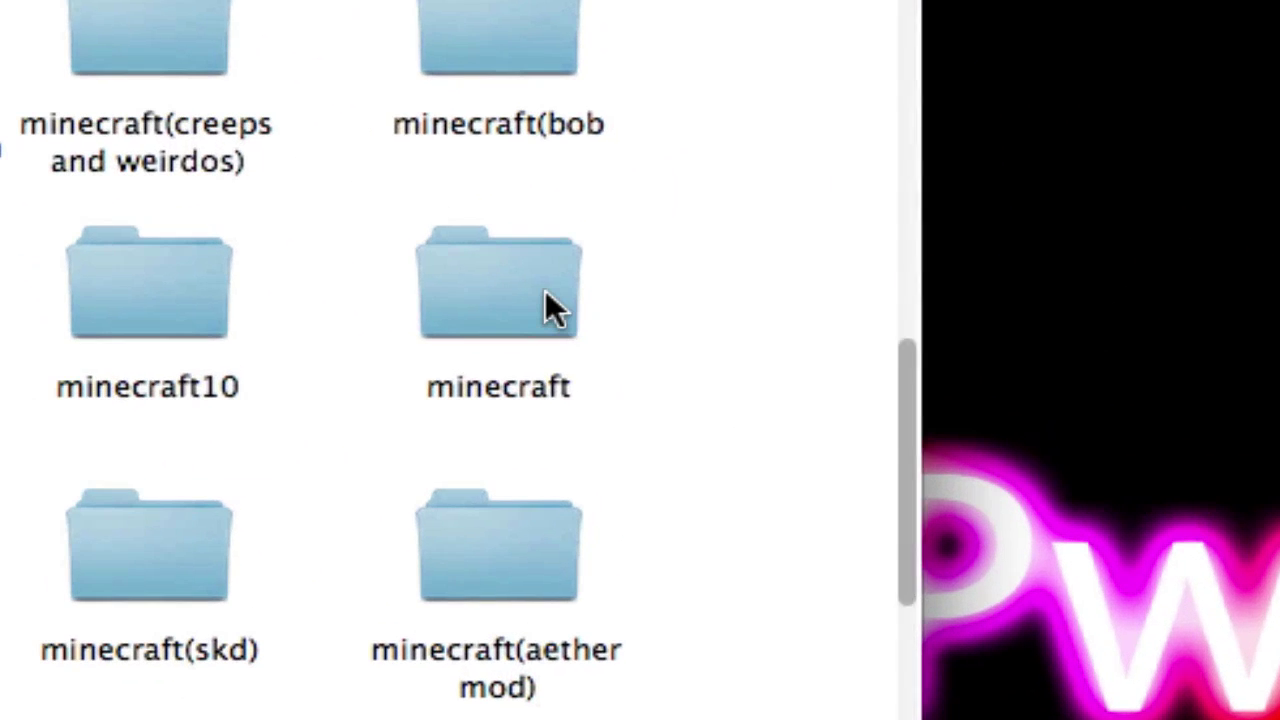
pyautogui.click(625, 221)
pyautogui.doubleClick(545, 292)
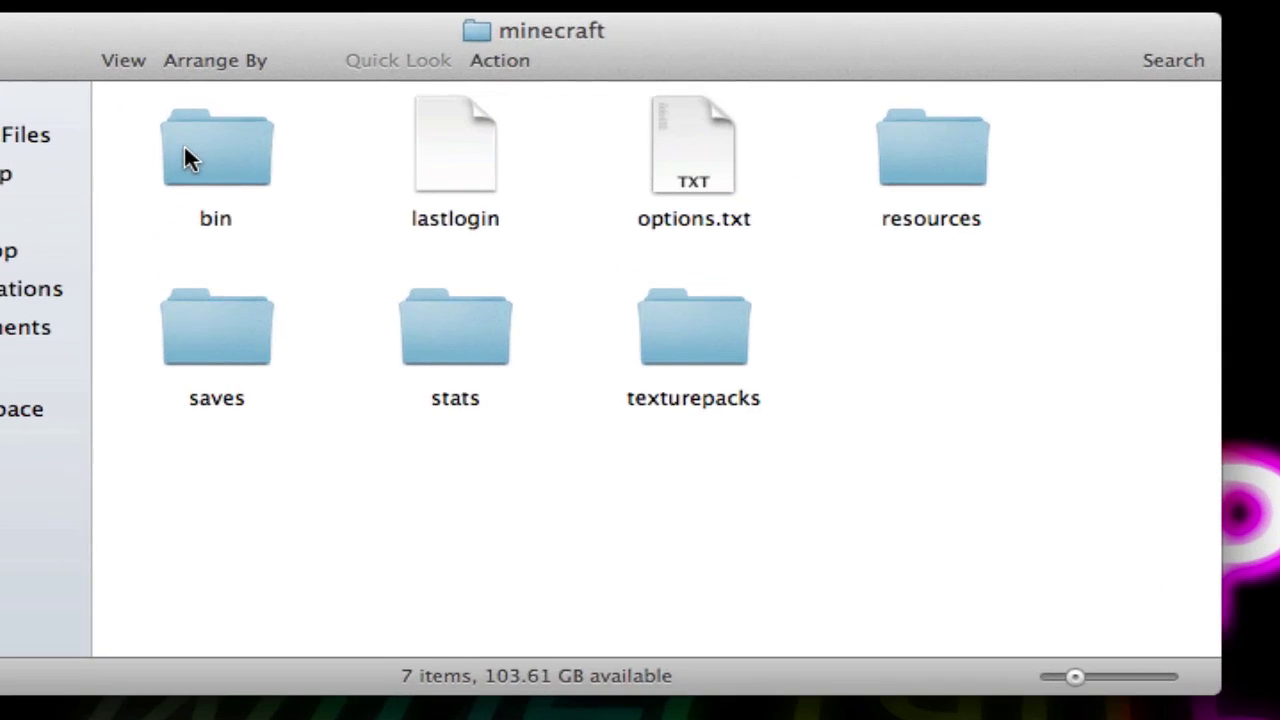
# - In the bin folder, unpack minecraft.jar with The Unarchiver
pyautogui.doubleClick(188, 117)
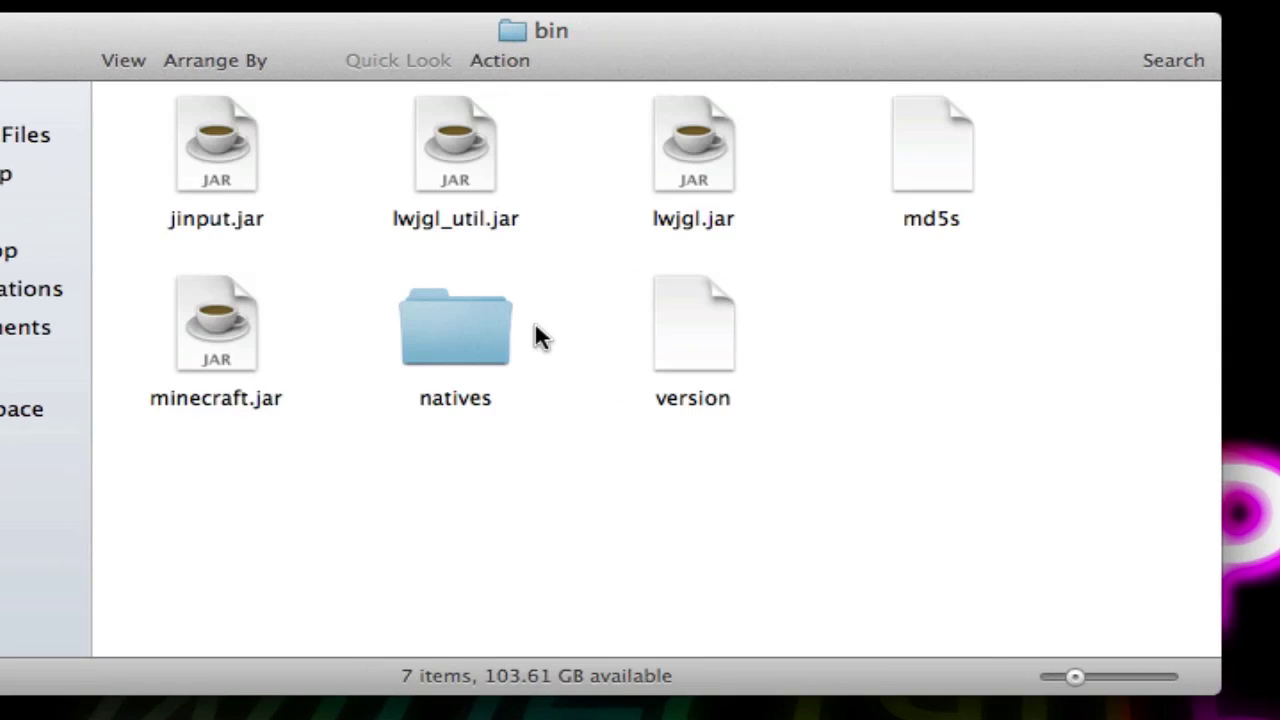
pyautogui.rightClick(197, 321)
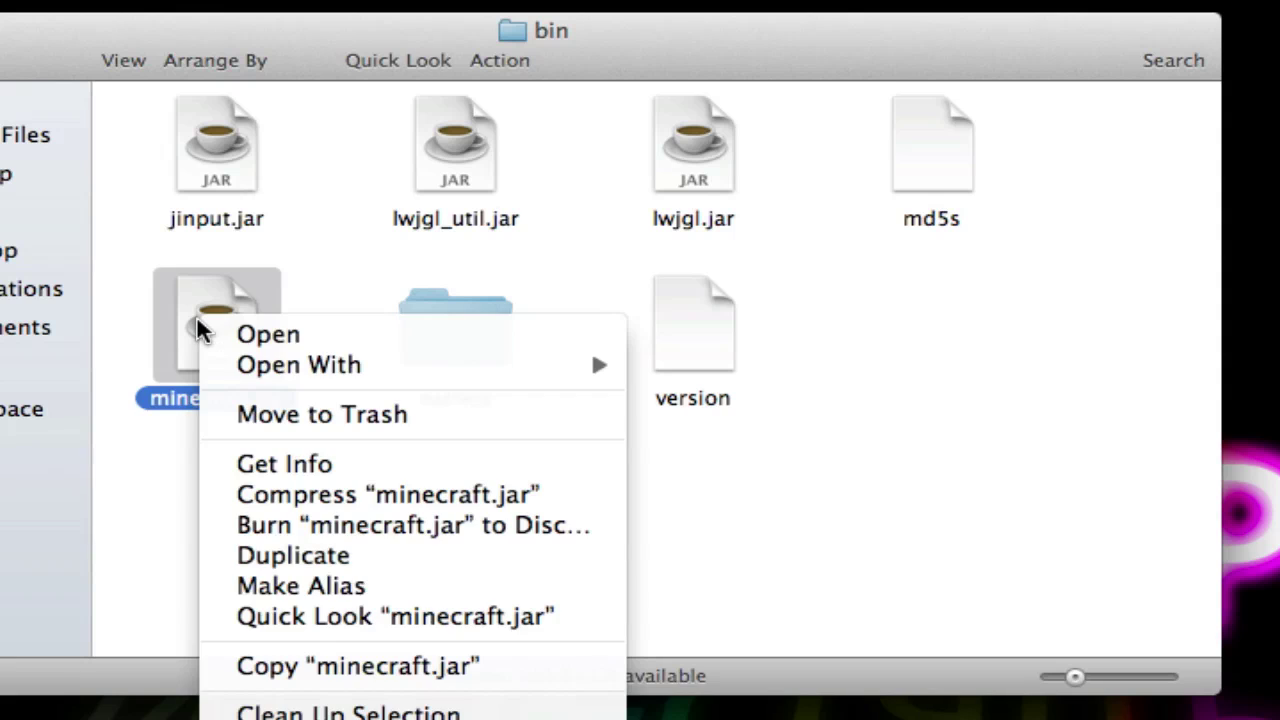
pyautogui.moveTo(322, 370)
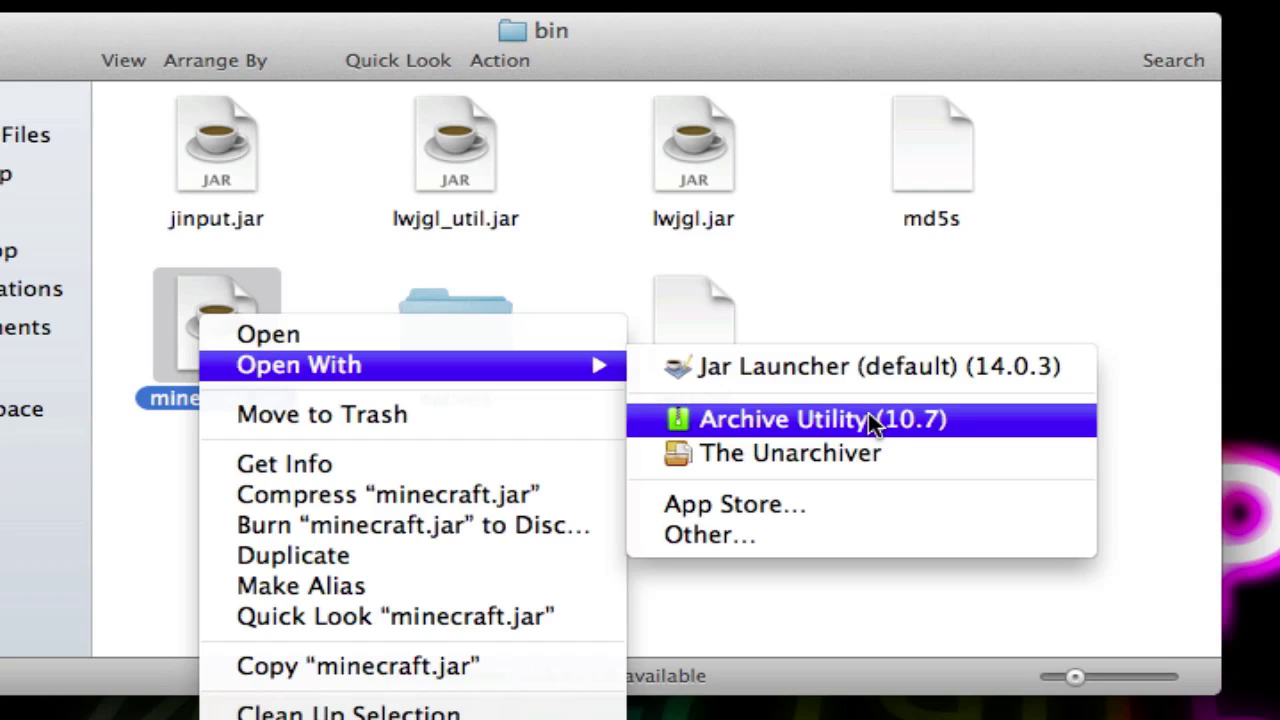
pyautogui.click(908, 310)
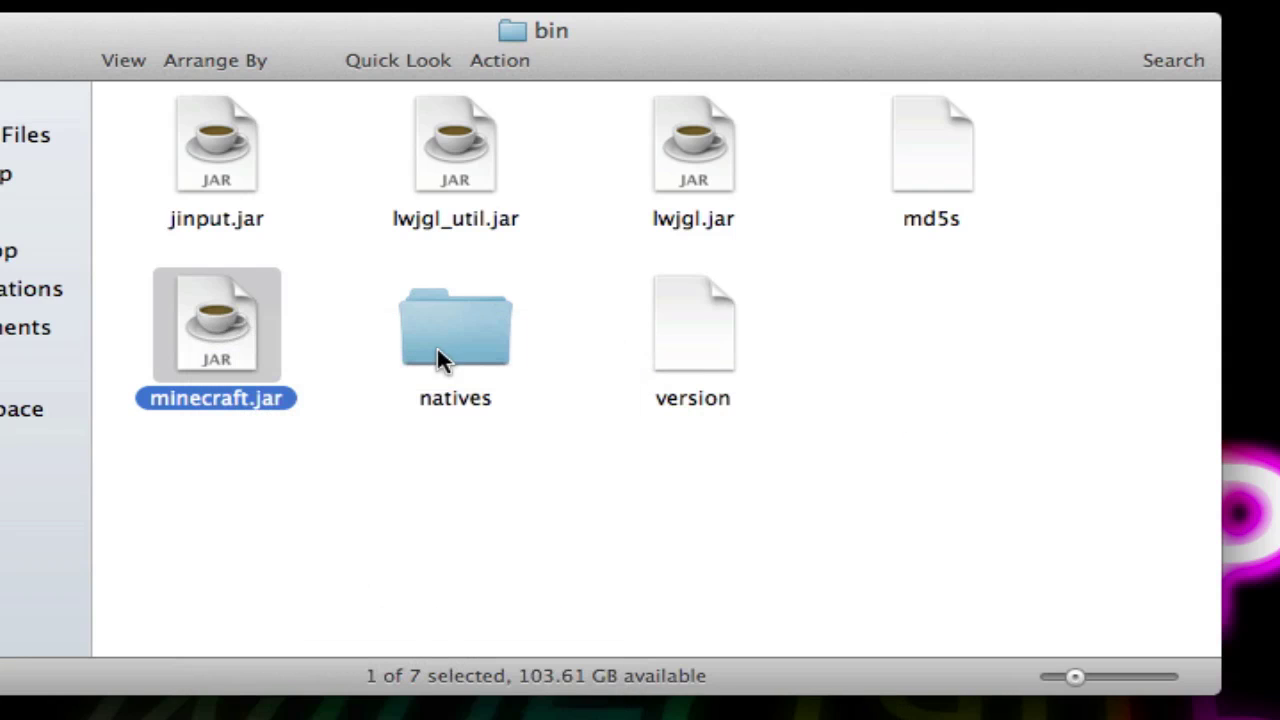
pyautogui.rightClick(192, 308)
pyautogui.moveTo(542, 358)
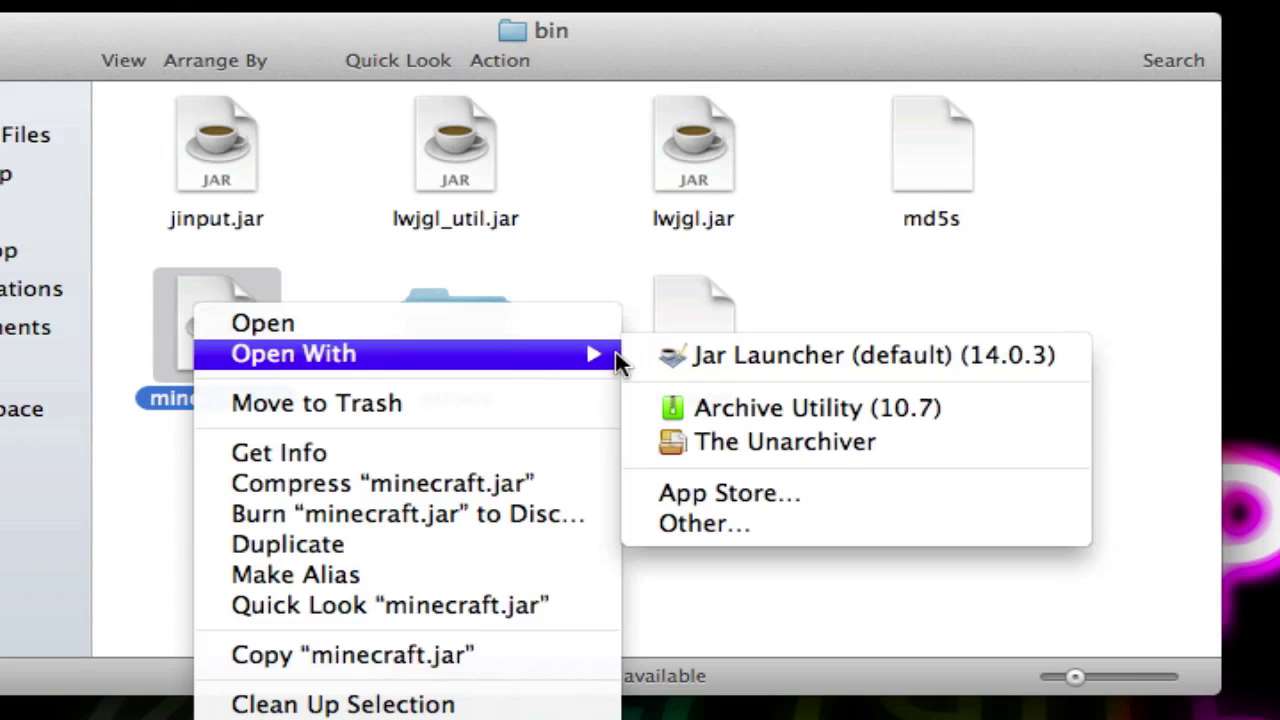
pyautogui.click(829, 441)
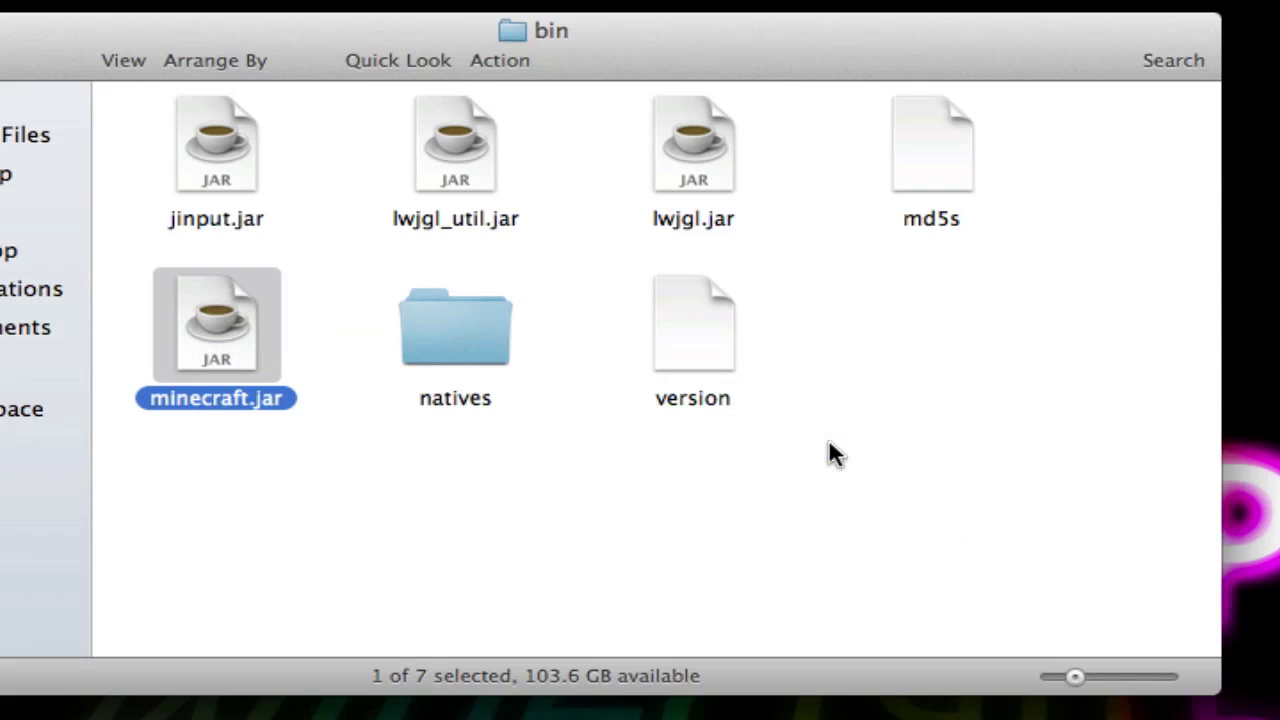
# - Rename the original minecraft.jar to 1minecraft.jar
pyautogui.click(155, 398)
pyautogui.click(153, 398)
pyautogui.write('1')
pyautogui.press('Return')
pyautogui.click(320, 435)
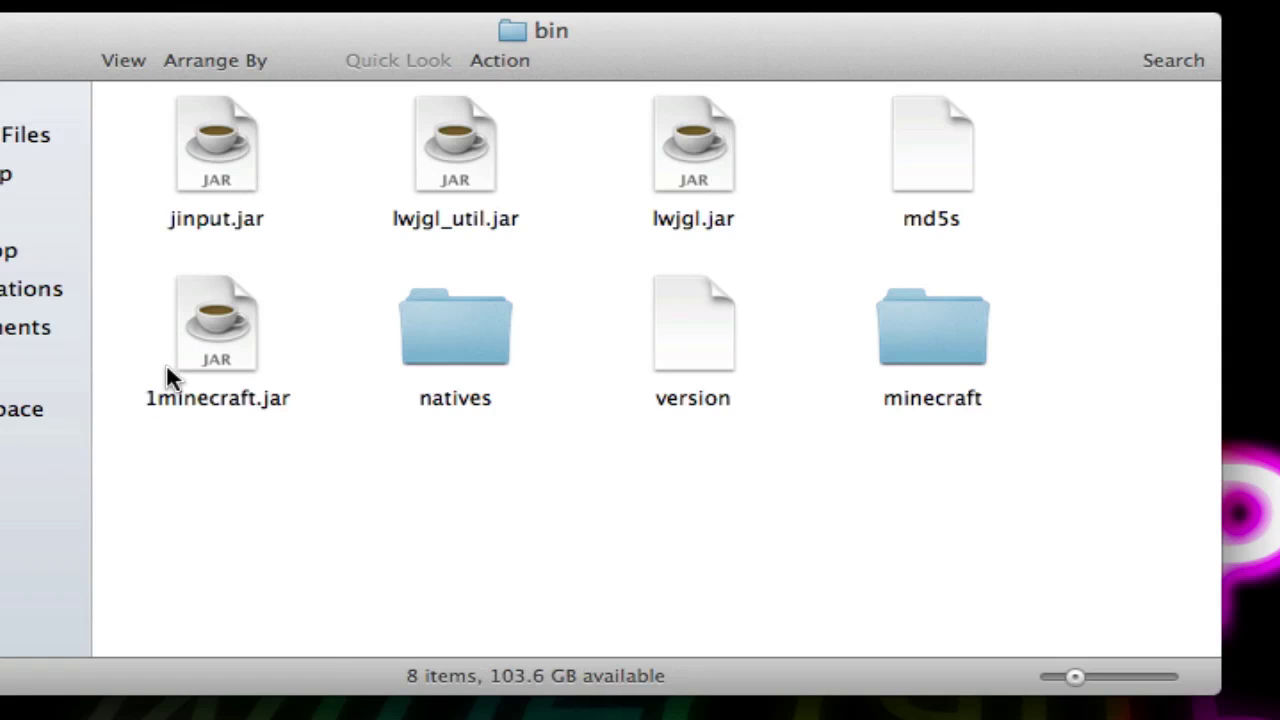
# - Rename the extracted minecraft folder to minecraft.jar, adding the extension, and open it
pyautogui.click(973, 405)
pyautogui.click(971, 397)
pyautogui.click(978, 403)
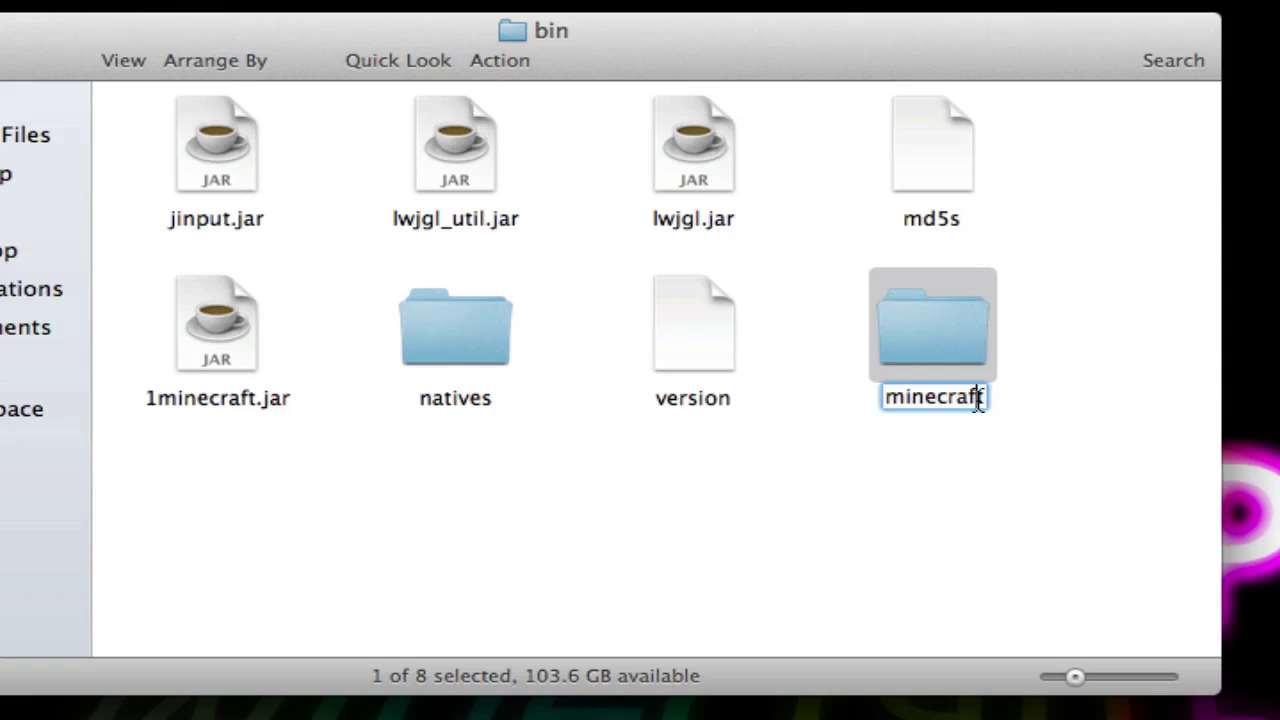
pyautogui.write('.jar')
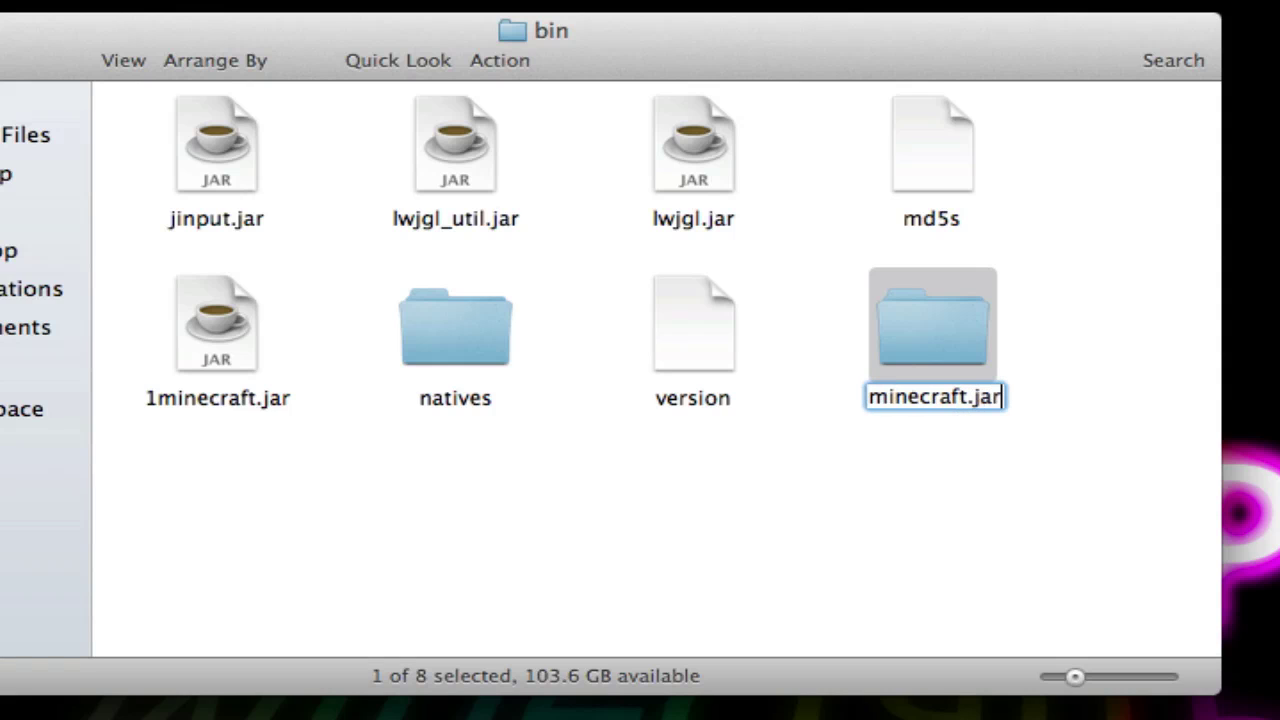
pyautogui.press('Return')
pyautogui.click(1260, 402)
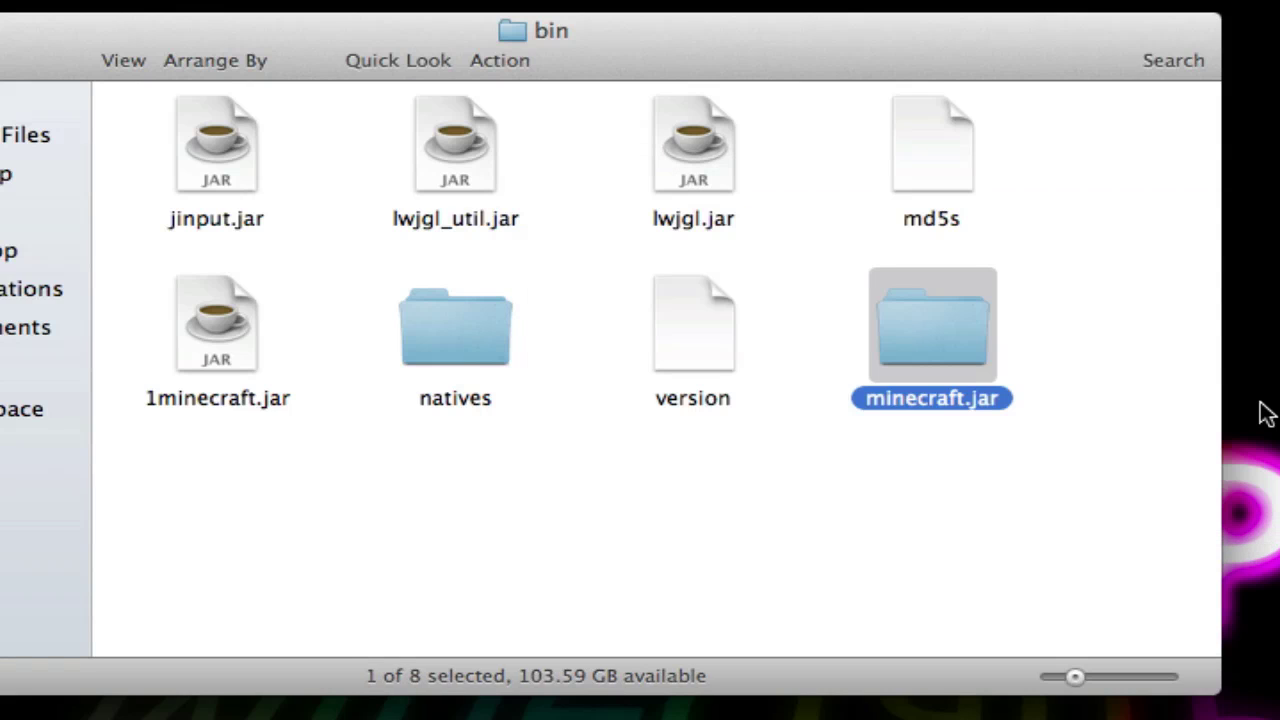
pyautogui.click(1065, 430)
pyautogui.doubleClick(984, 344)
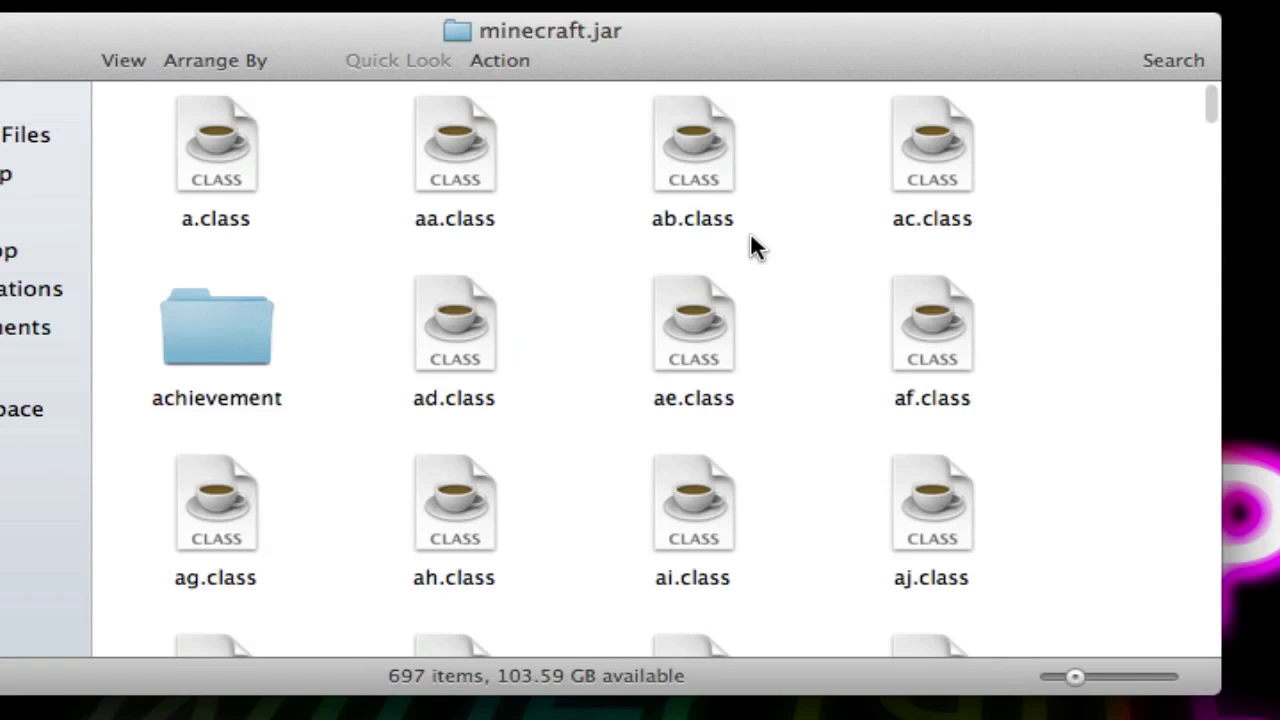
# - Arrange the minecraft.jar folder's contents by Kind
pyautogui.rightClick(796, 258)
pyautogui.moveTo(1020, 472)
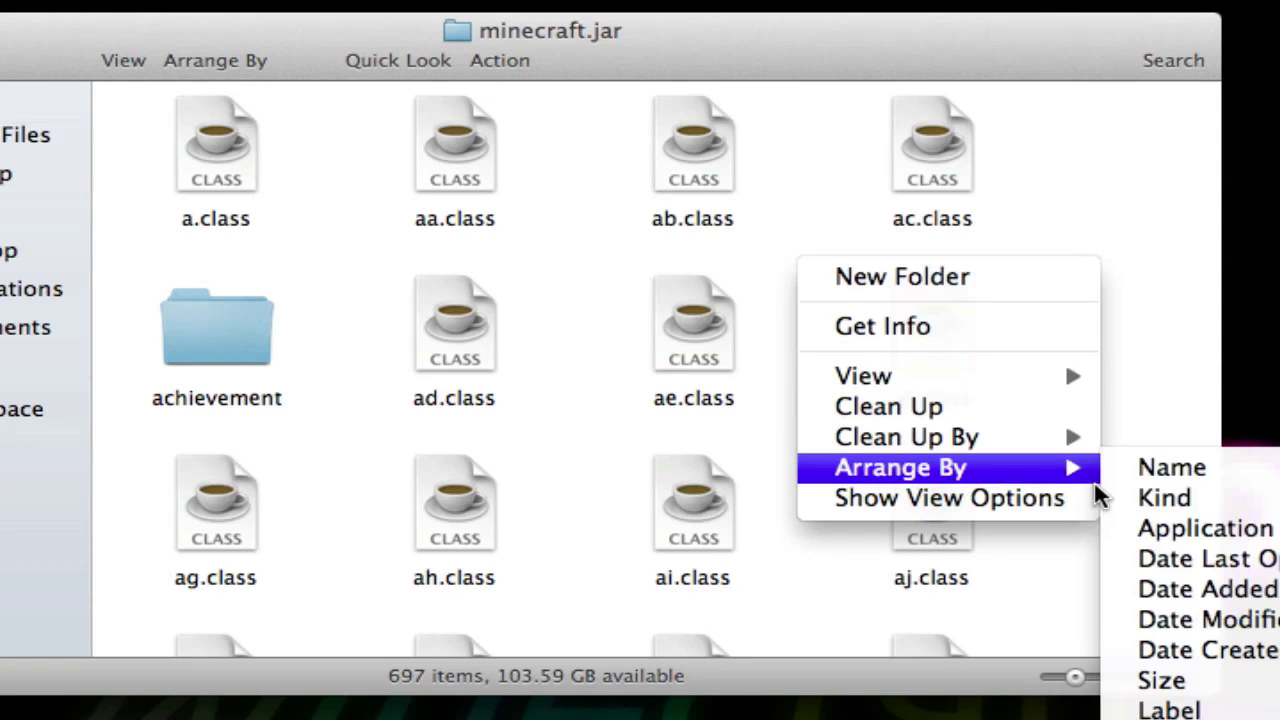
pyautogui.click(1230, 516)
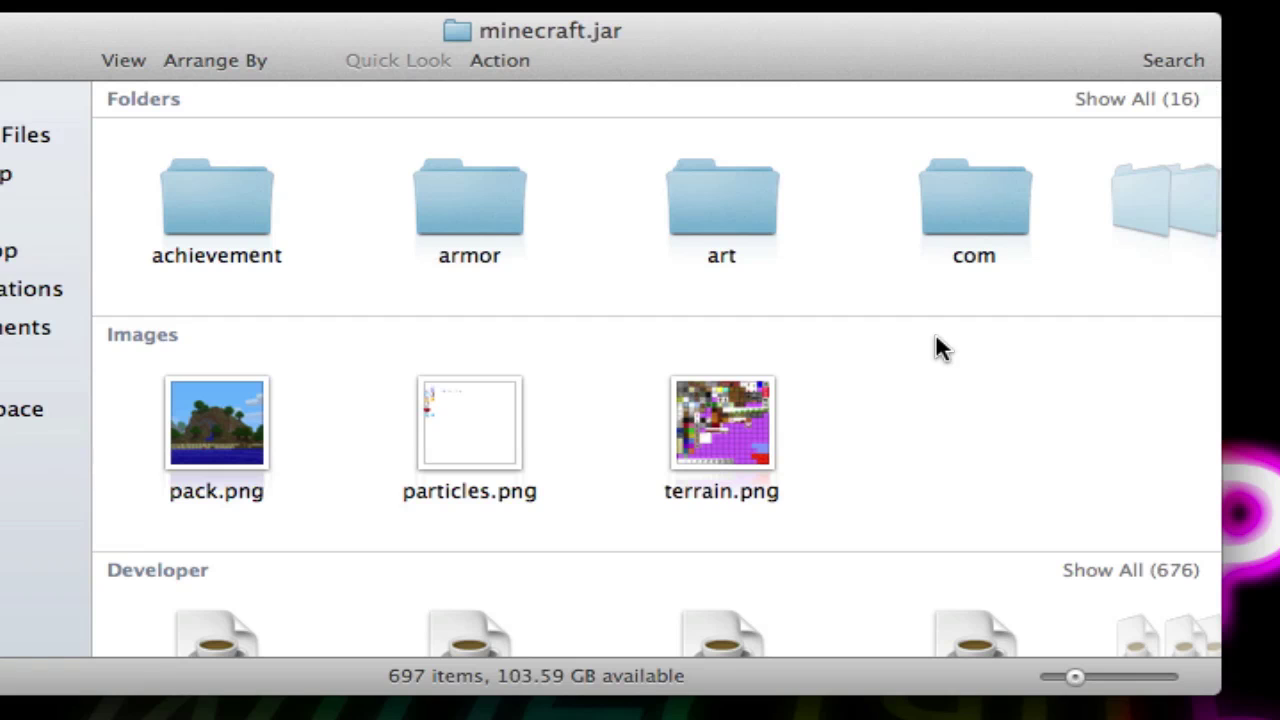
# - Move the META-INF folder to the Trash
pyautogui.hscroll(10, 671, 200)
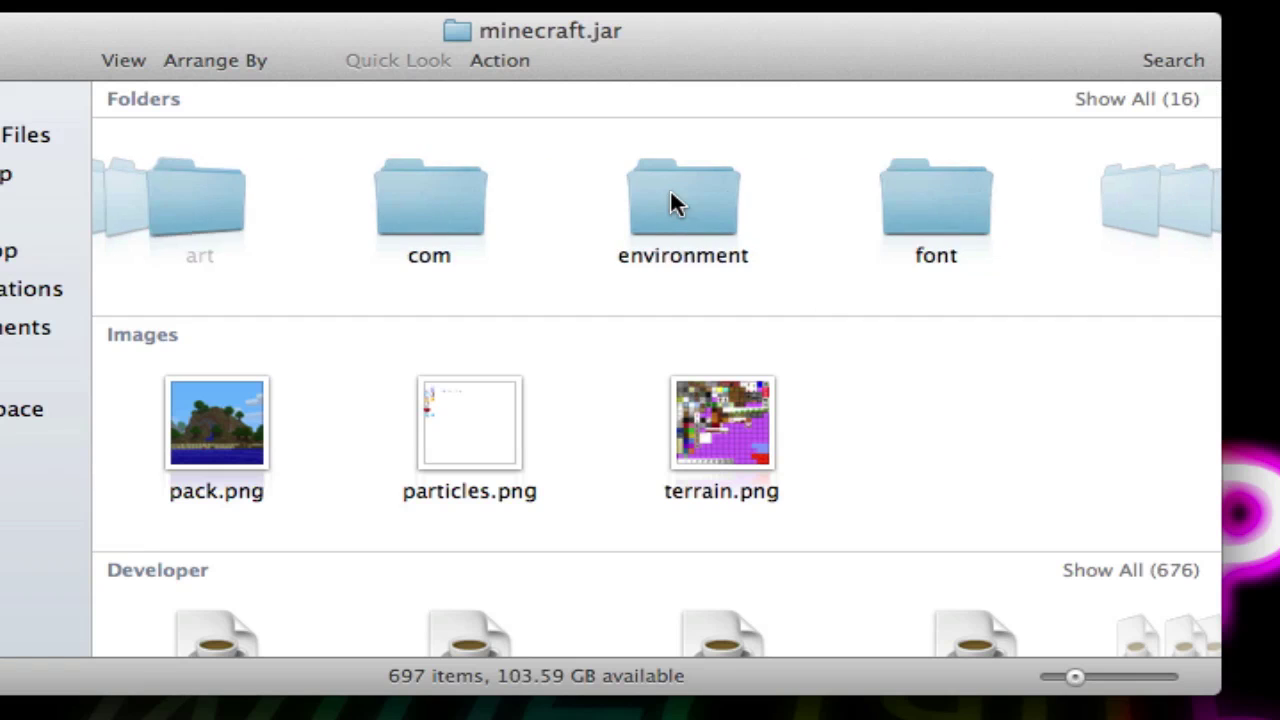
pyautogui.hscroll(3, 670, 200)
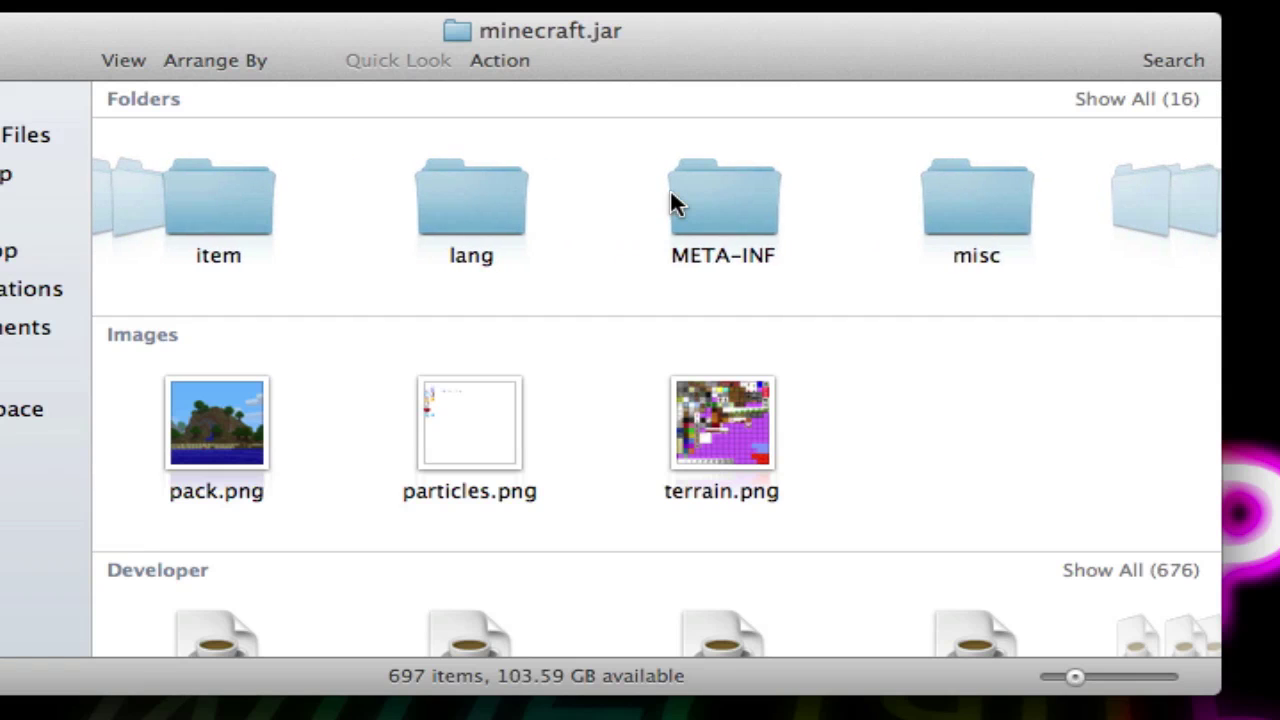
pyautogui.rightClick(737, 190)
pyautogui.click(803, 251)
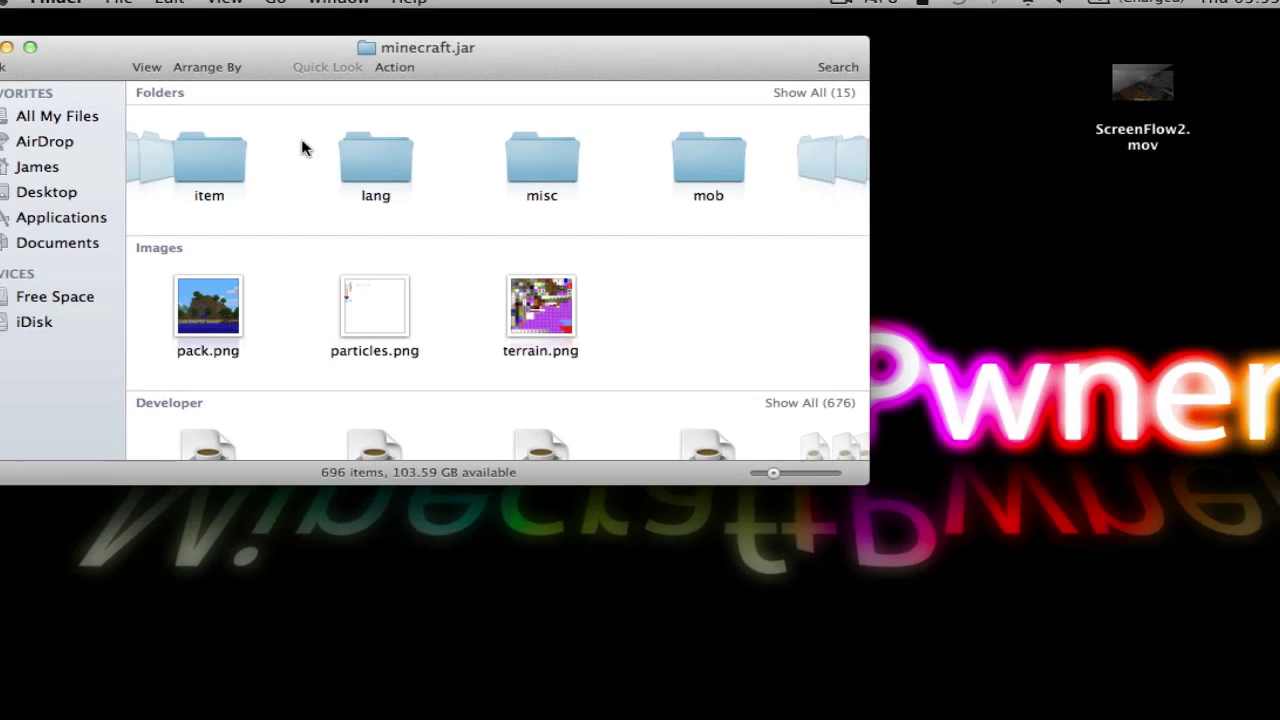
pyautogui.hscroll(-10, 623, 227)
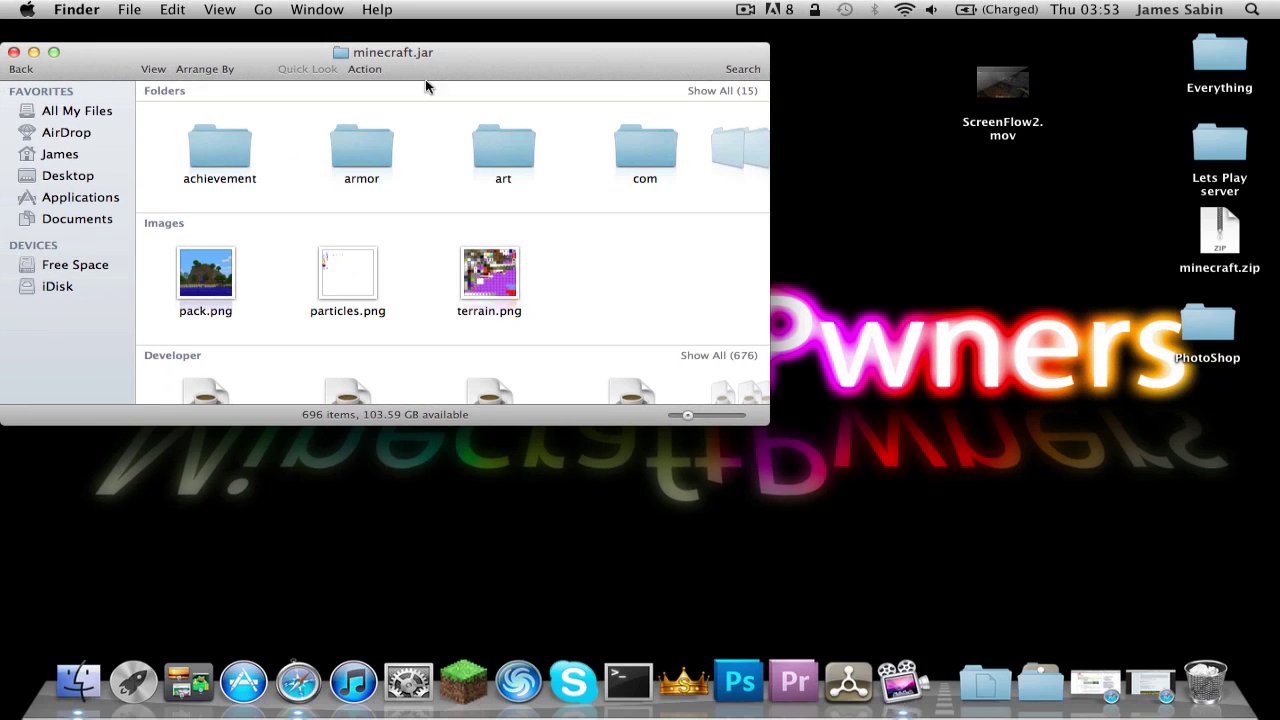
# - Copy all ModLoader class files into minecraft.jar, replacing duplicates with Apply to All
pyautogui.moveTo(383, 62); pyautogui.dragTo(875, 47)
pyautogui.doubleClick(345, 328)
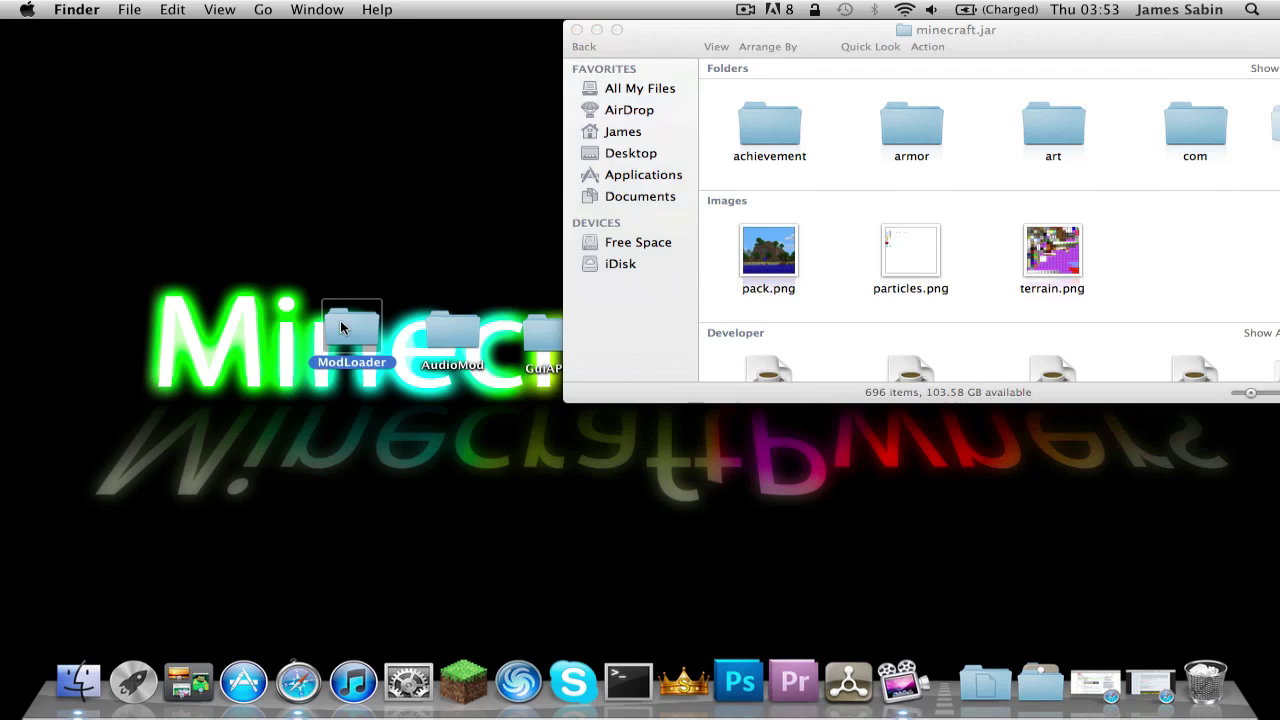
pyautogui.moveTo(166, 88); pyautogui.dragTo(655, 240)
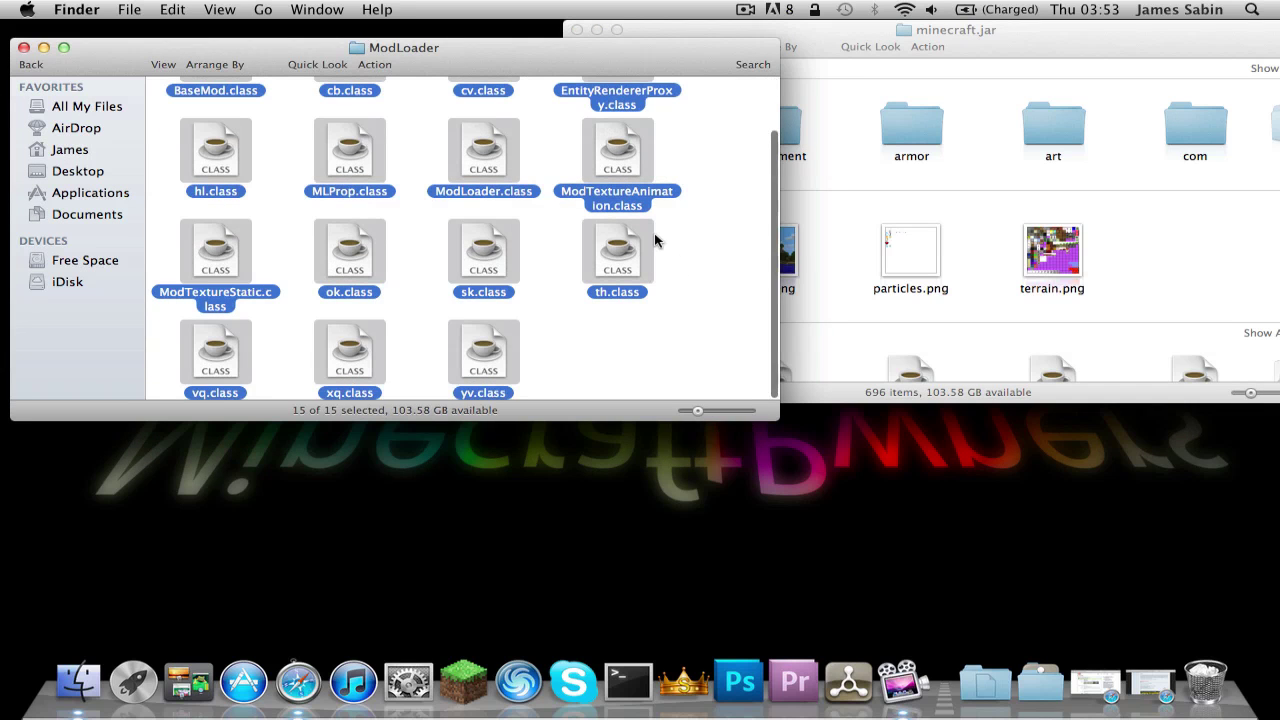
pyautogui.click(855, 132)
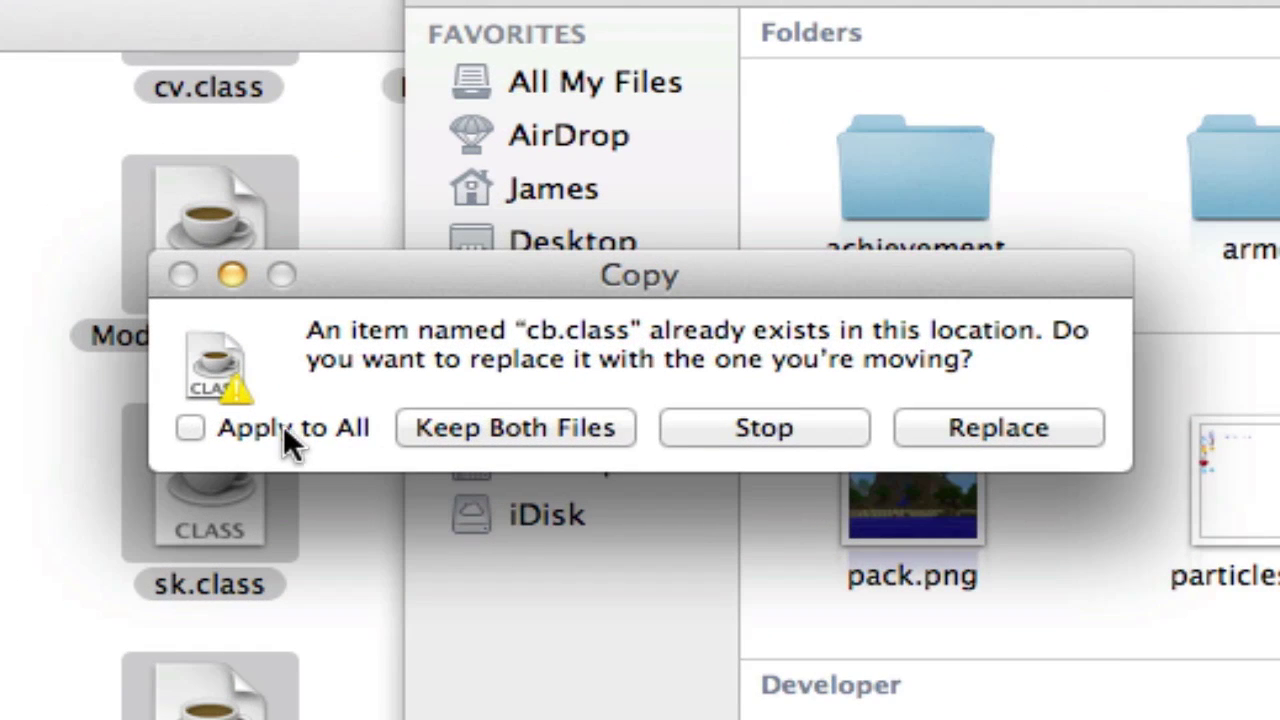
pyautogui.click(513, 227)
pyautogui.click(950, 440)
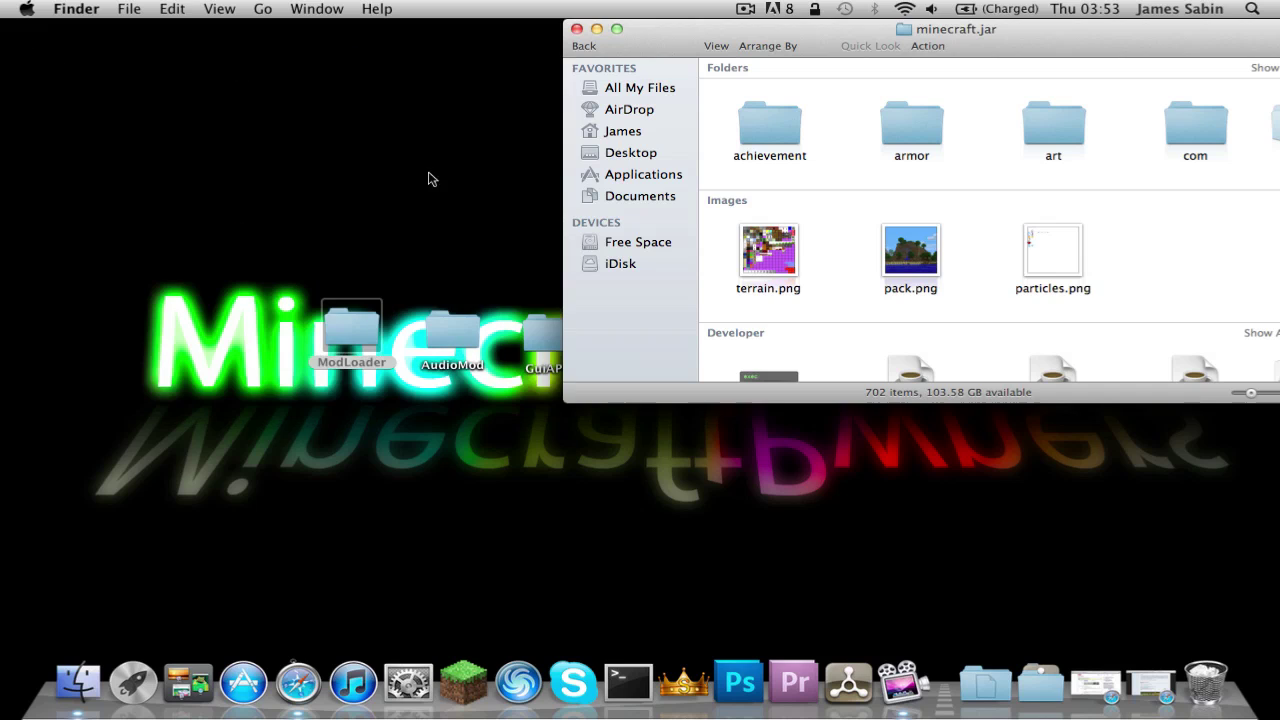
# - Move the ModLoader and AudioMod desktop folders aside and open AudioMod
pyautogui.moveTo(357, 327); pyautogui.dragTo(3, 430)
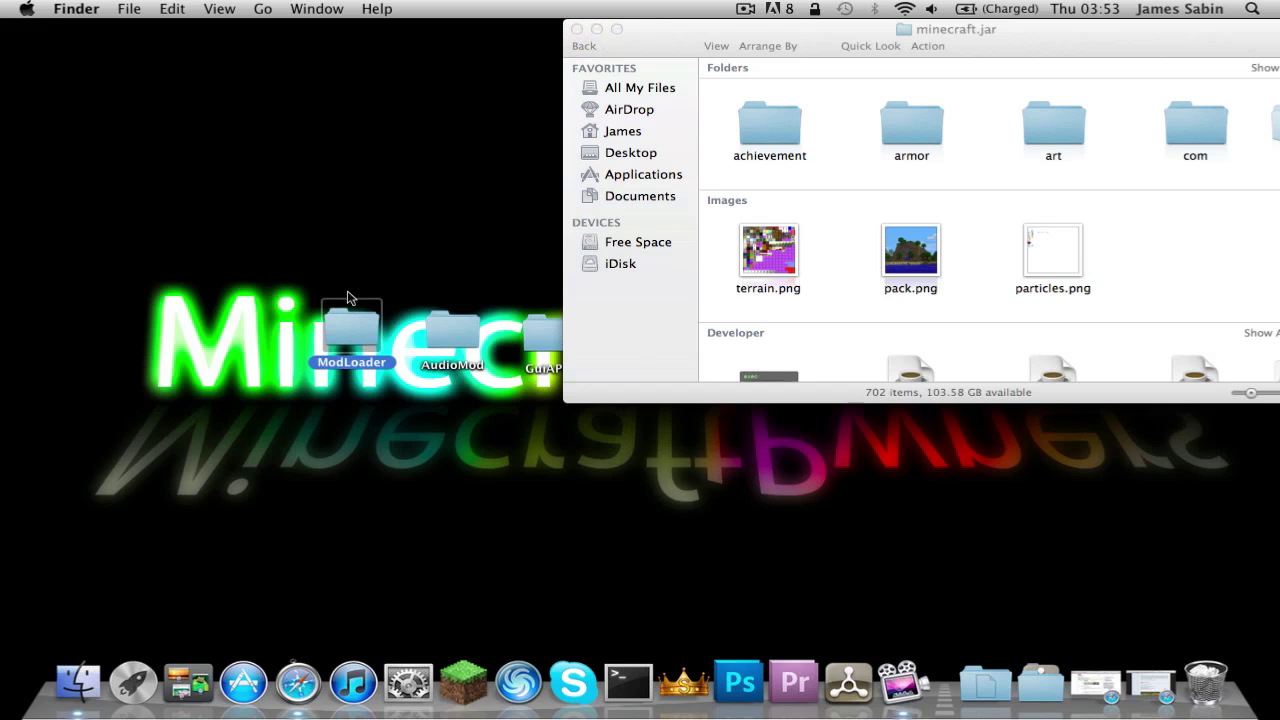
pyautogui.moveTo(349, 297); pyautogui.dragTo(3, 556)
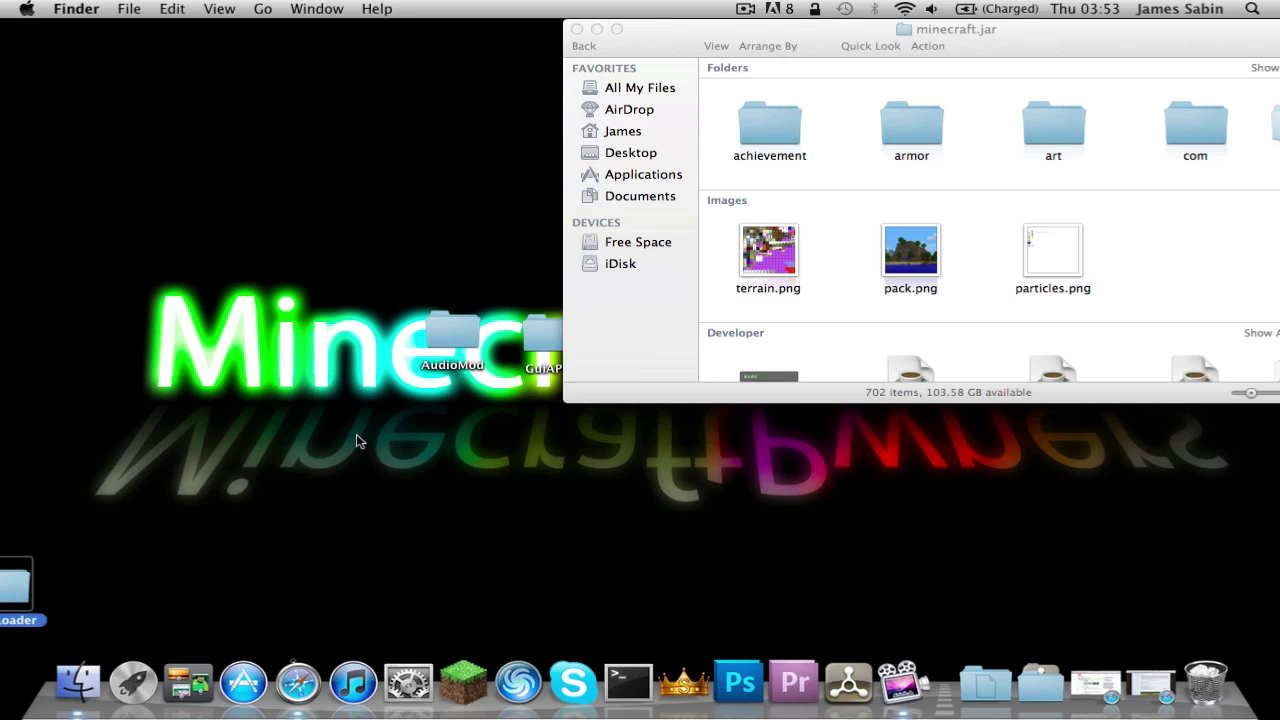
pyautogui.moveTo(463, 344); pyautogui.dragTo(186, 323)
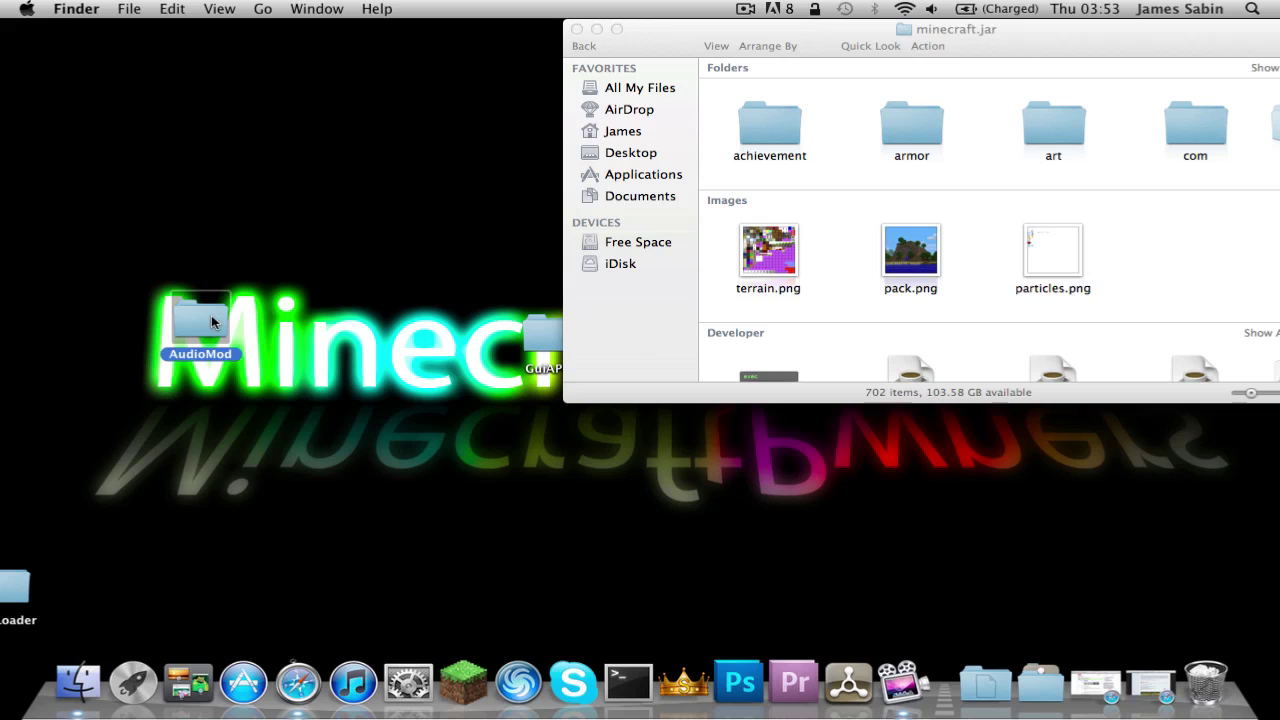
pyautogui.doubleClick(211, 322)
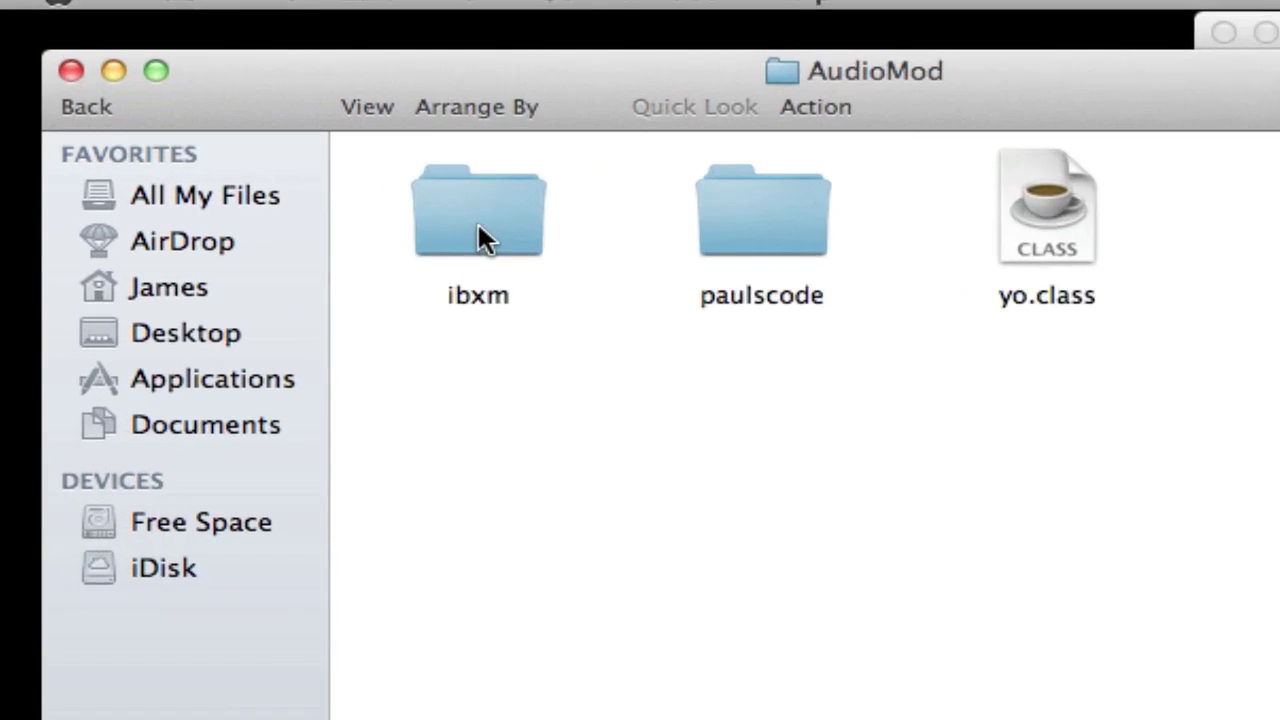
# - Copy the ibxm folder and yo.class into minecraft.jar, replacing the existing yo.class
pyautogui.click(226, 126)
pyautogui.click(463, 273)
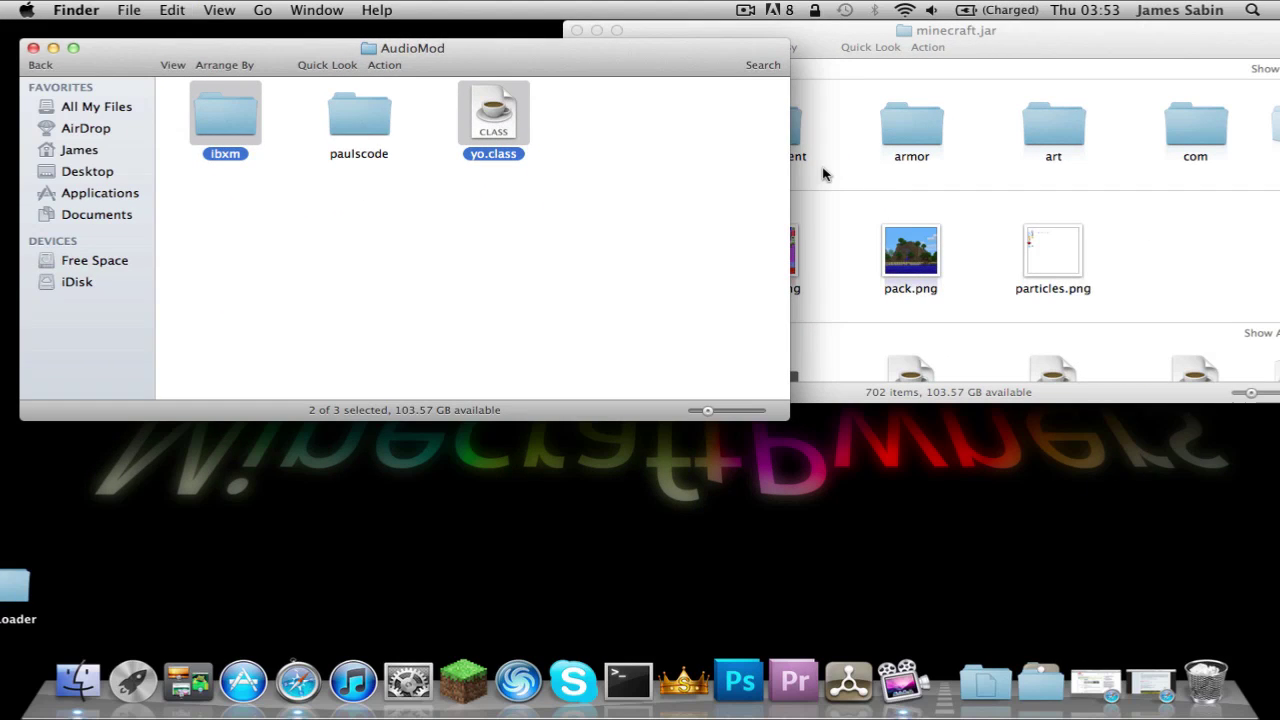
pyautogui.click(872, 172)
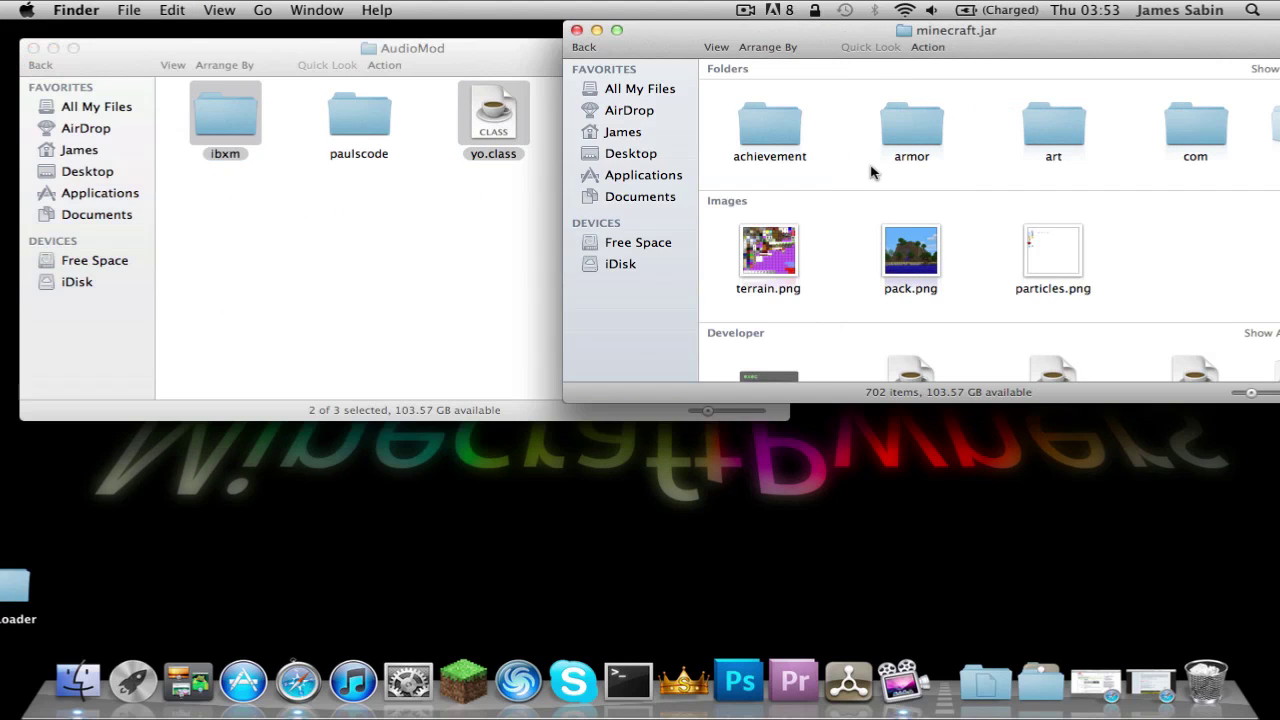
pyautogui.press('super+v')
pyautogui.click(795, 228)
pyautogui.click(416, 220)
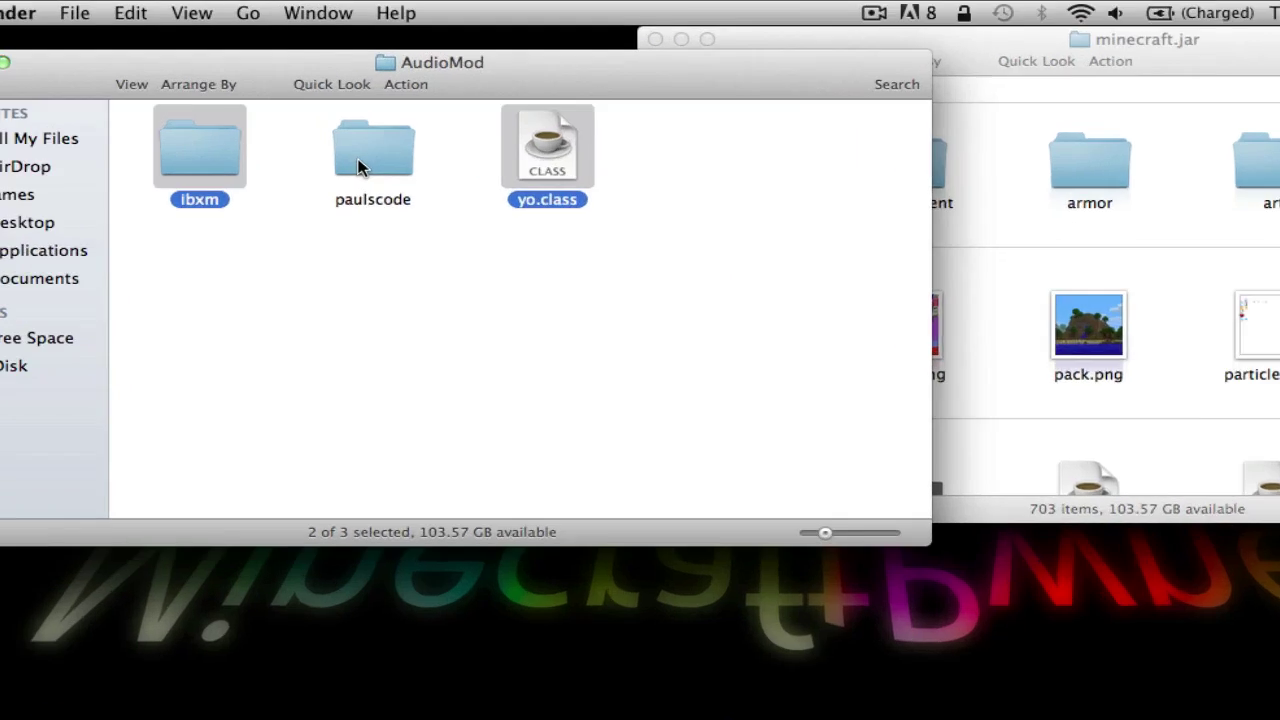
# - In AudioMod, open paulscode/sound/codecs and select CodecIBXM.class
pyautogui.click(348, 128)
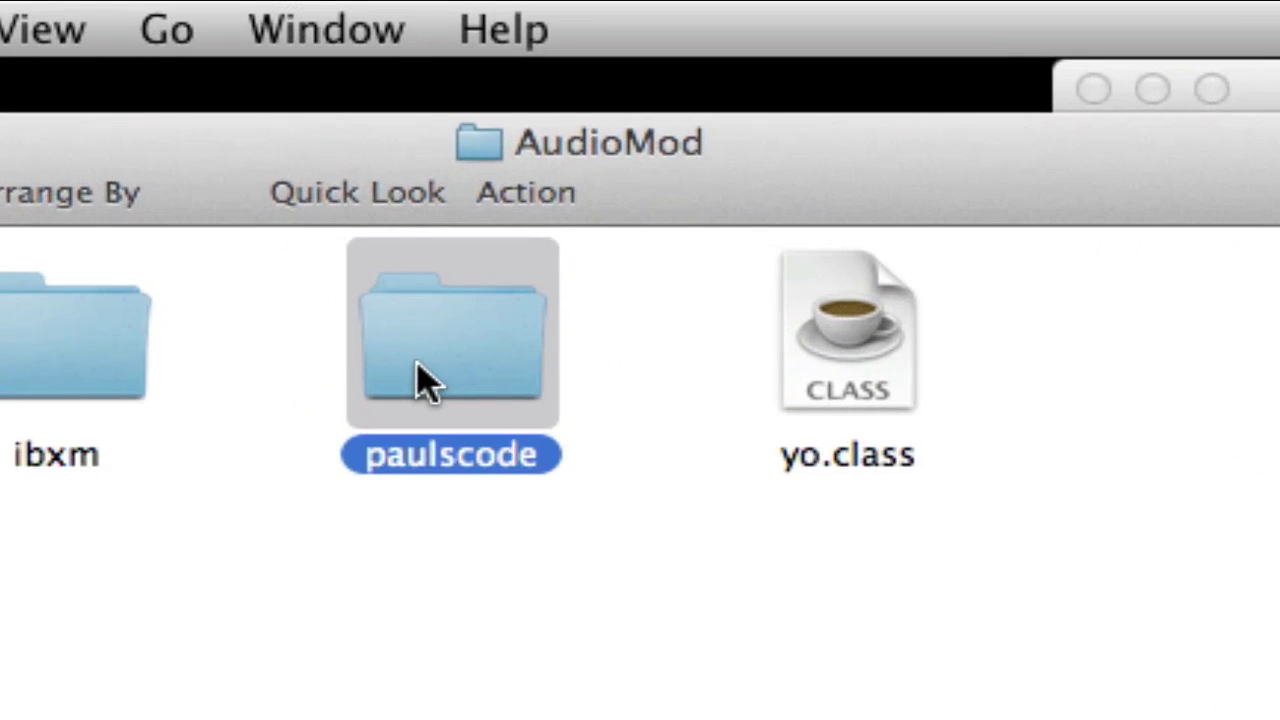
pyautogui.doubleClick(420, 380)
pyautogui.doubleClick(52, 352)
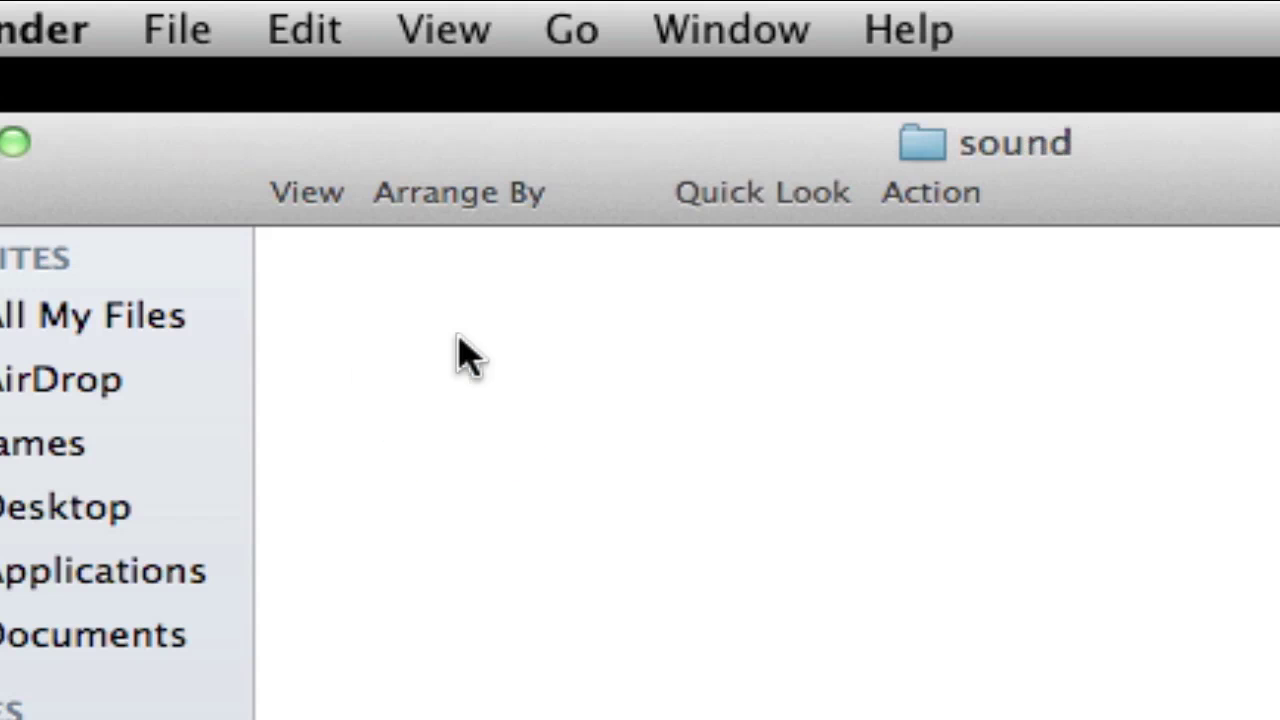
pyautogui.doubleClick(485, 350)
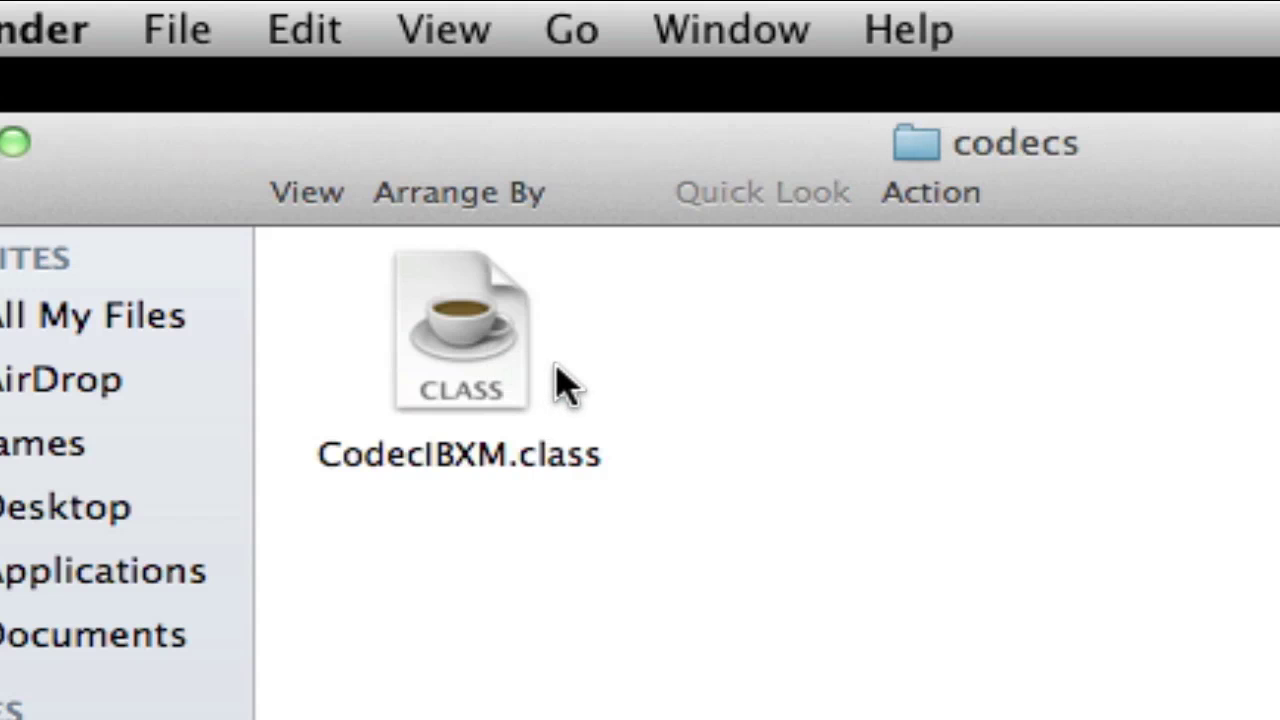
pyautogui.click(475, 352)
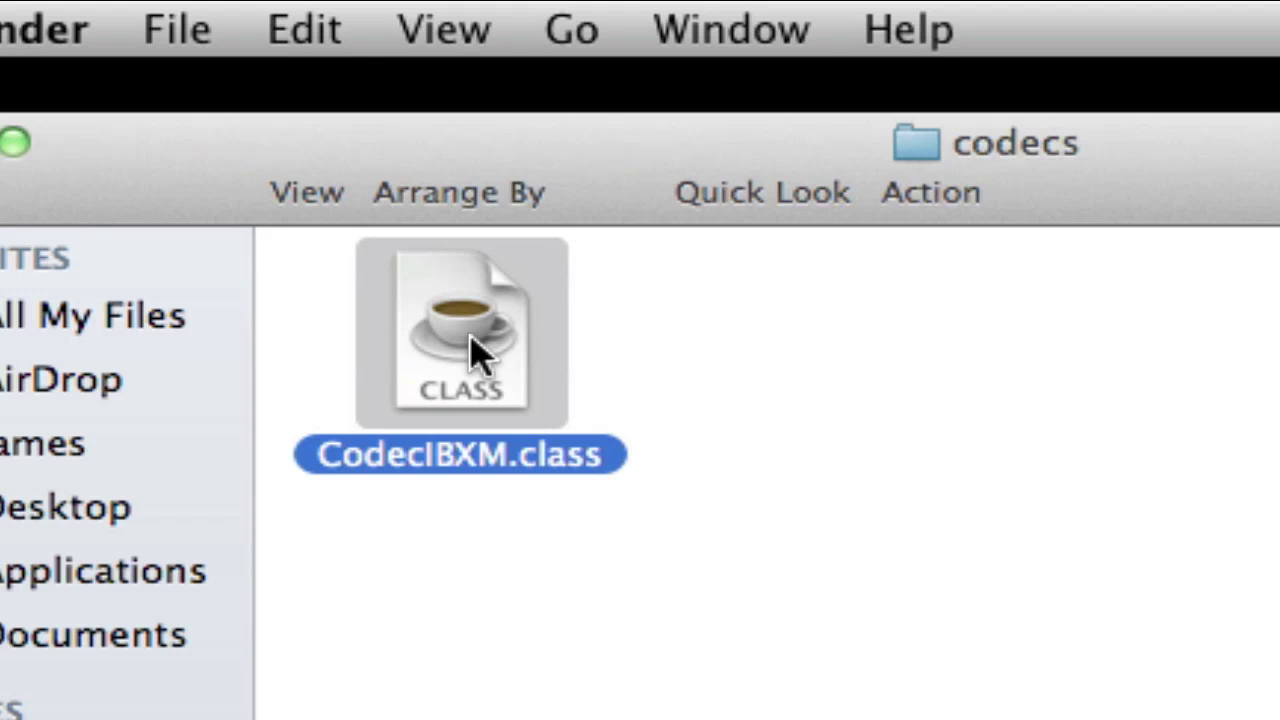
# - Paste CodecIBXM.class into minecraft.jar's paulscode/sound/codecs folder
pyautogui.click(950, 72)
pyautogui.hscroll(3, 943, 110)
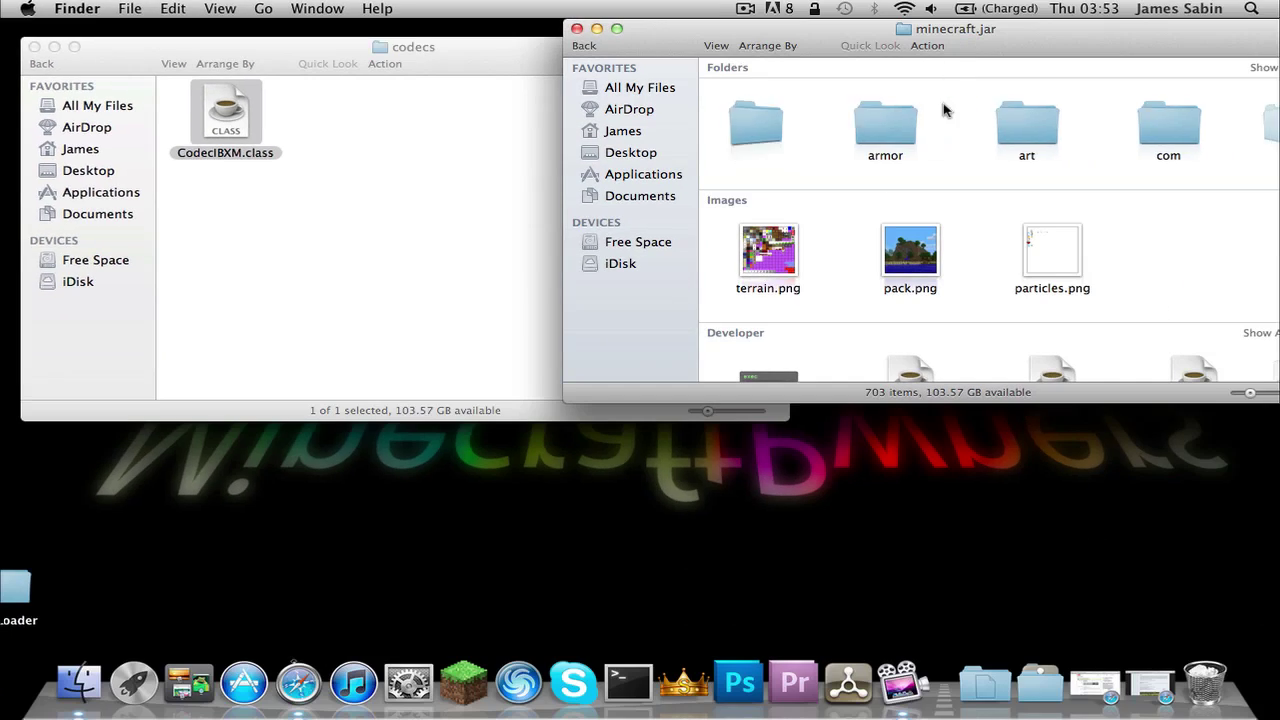
pyautogui.hscroll(10, 943, 110)
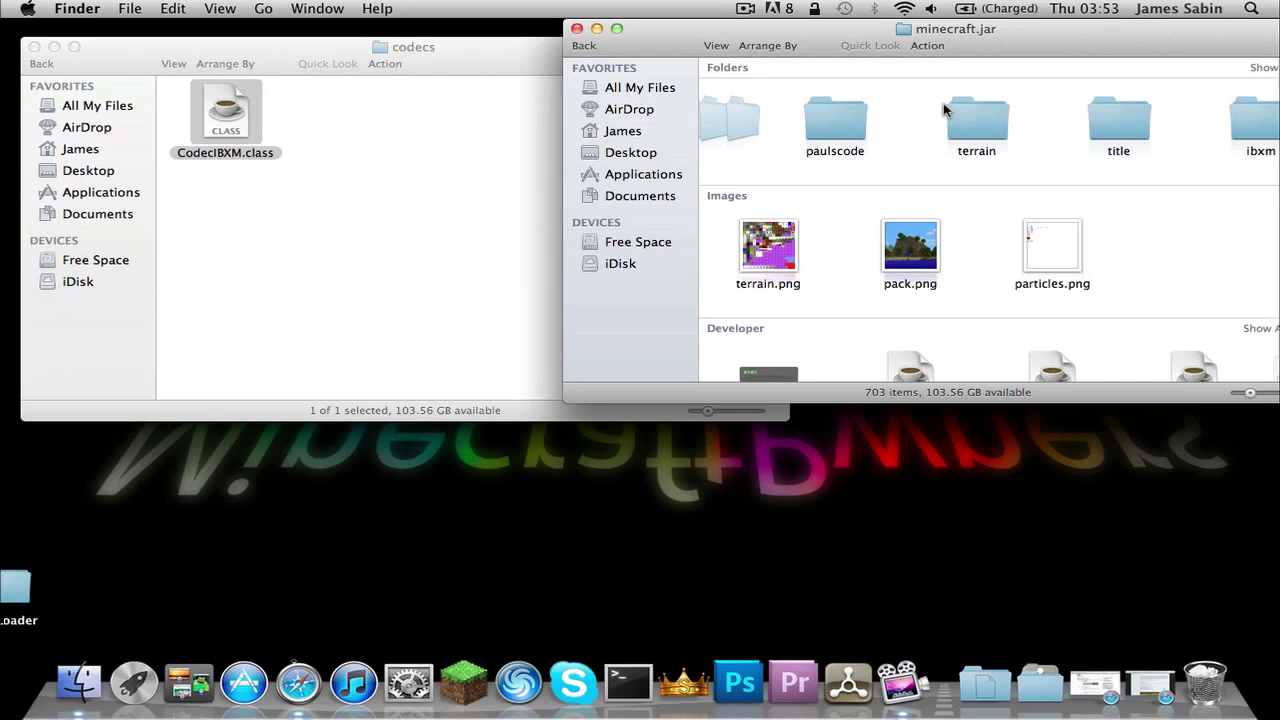
pyautogui.hscroll(-2, 940, 112)
pyautogui.doubleClick(928, 116)
pyautogui.doubleClick(782, 90)
pyautogui.doubleClick(915, 102)
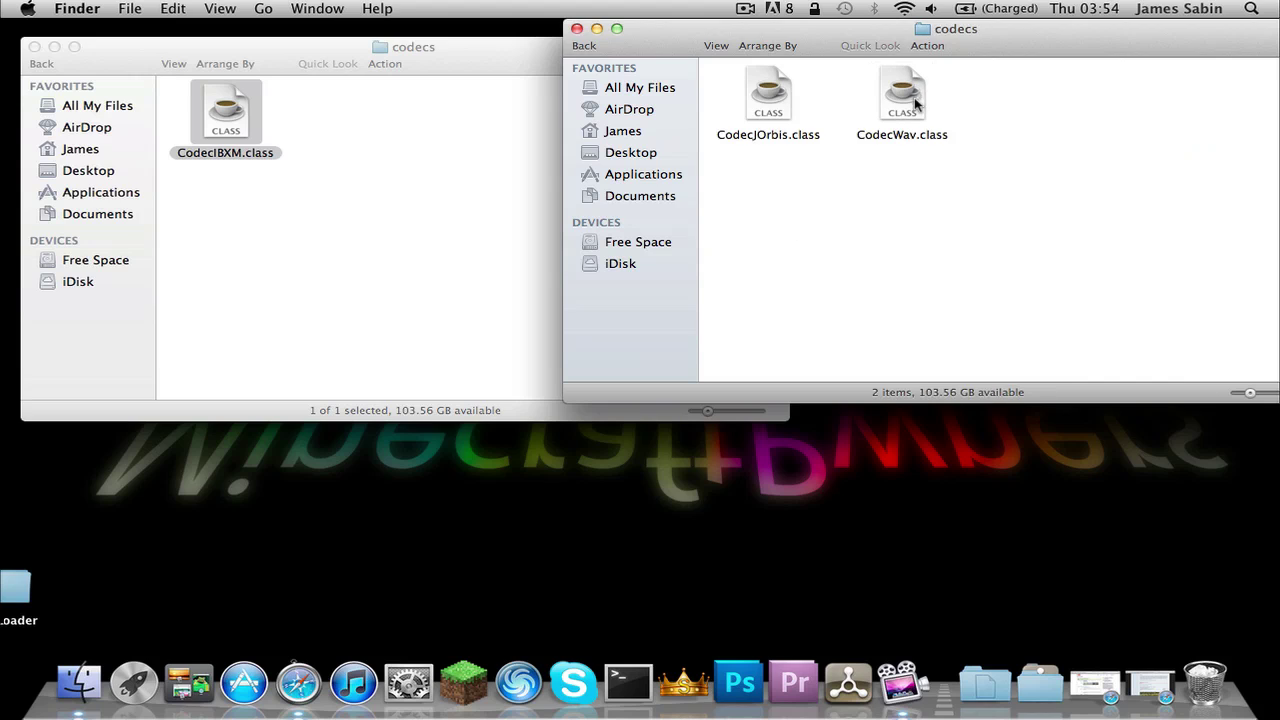
pyautogui.press('super+v')
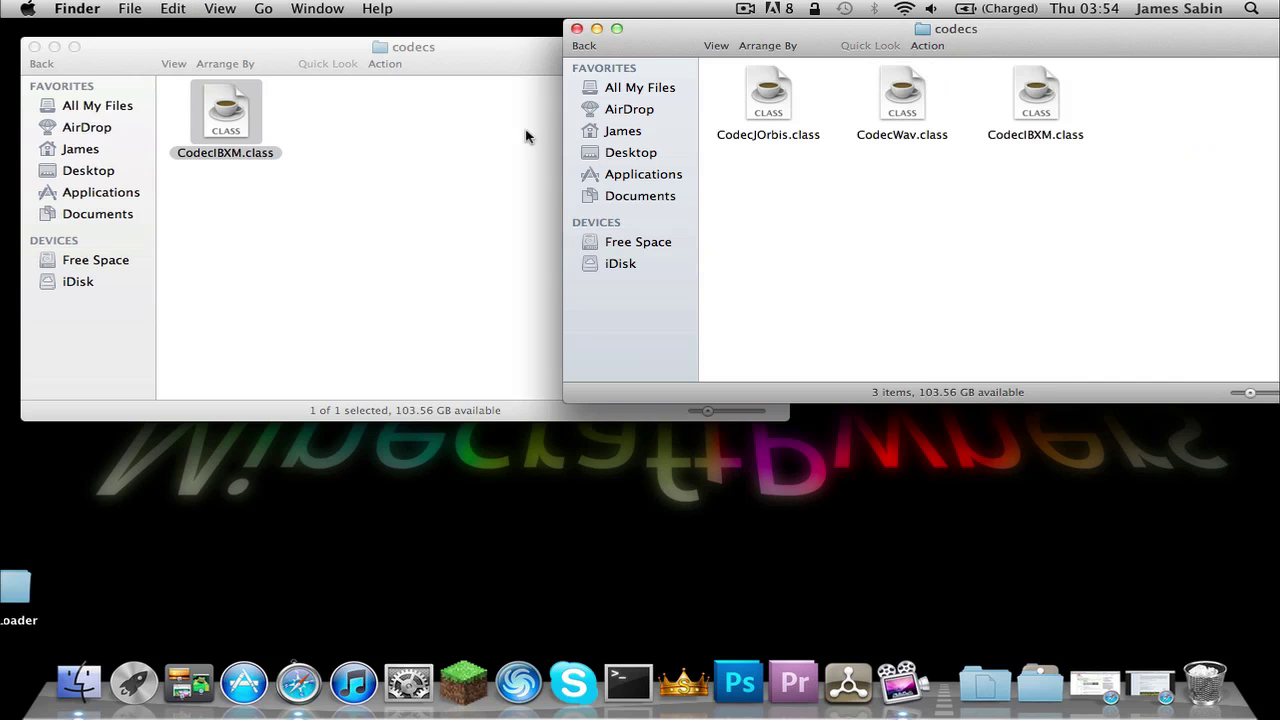
# - Step the AudioMod window back twice from codecs toward the AudioMod folder
pyautogui.click(229, 165)
pyautogui.click(41, 66)
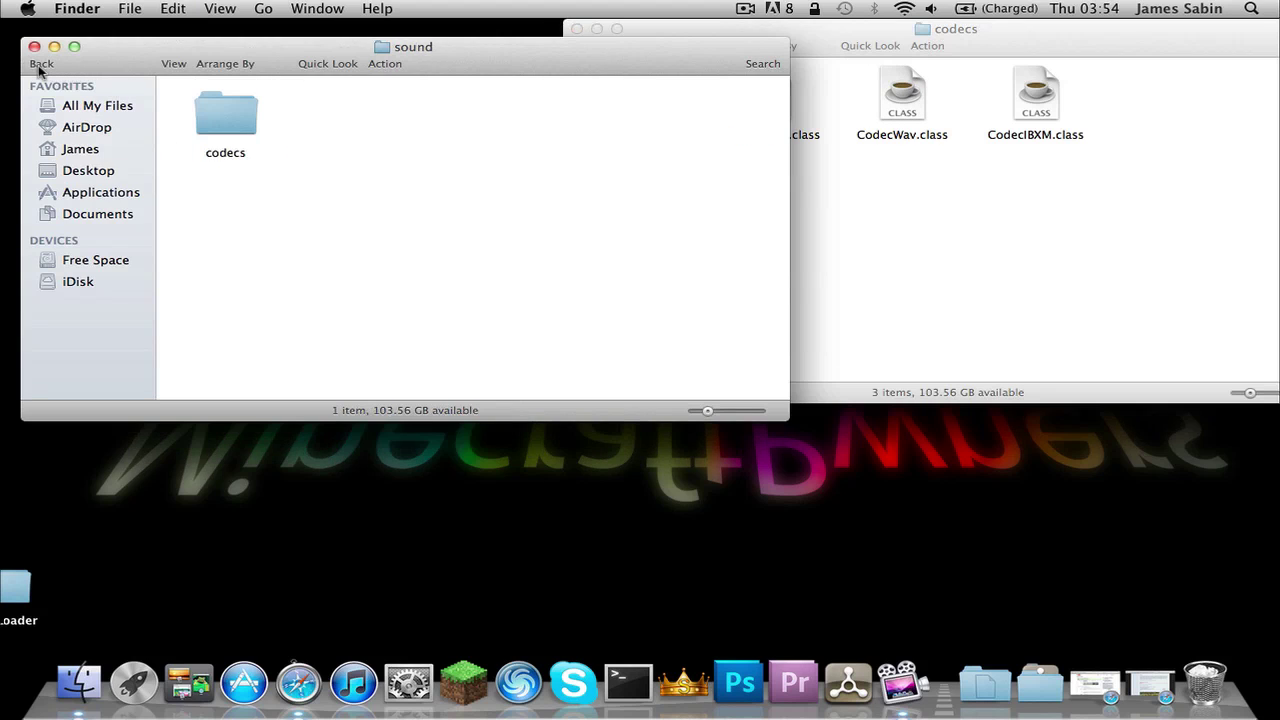
pyautogui.click(41, 66)
# - Close AudioMod, arrange the desktop folders, and return minecraft.jar's window to its top level
pyautogui.click(34, 46)
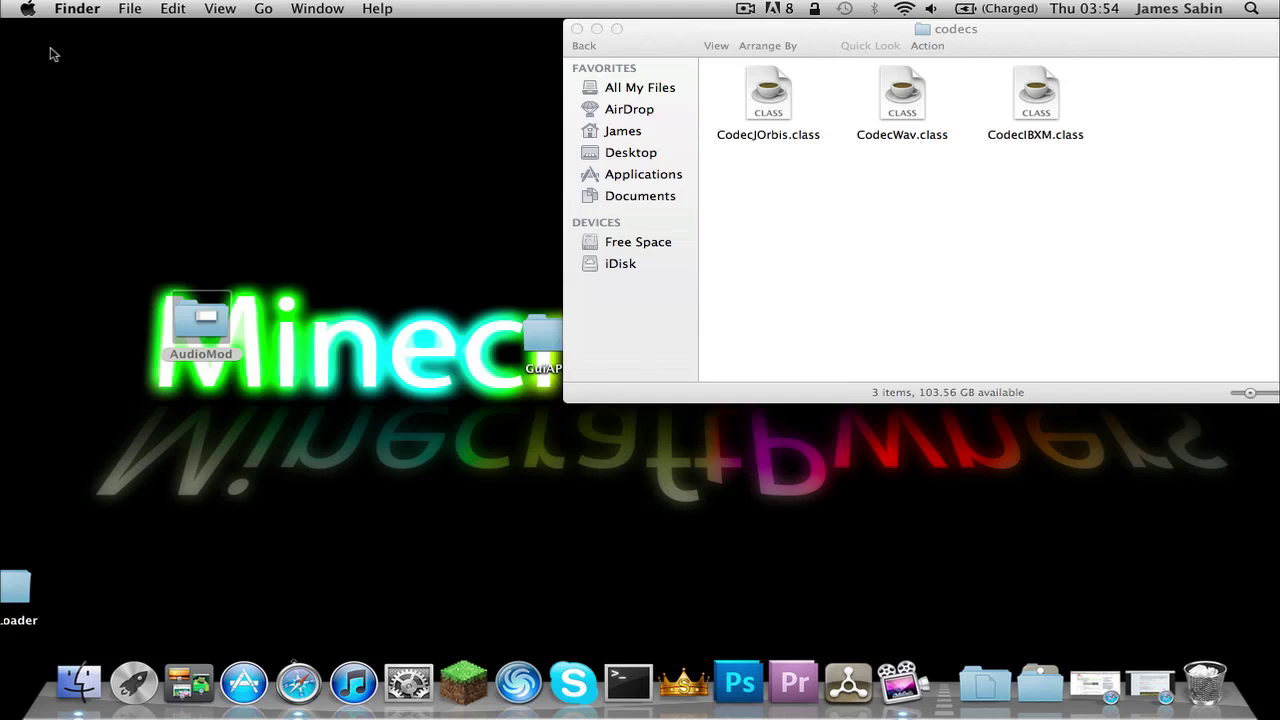
pyautogui.moveTo(207, 318); pyautogui.dragTo(203, 243)
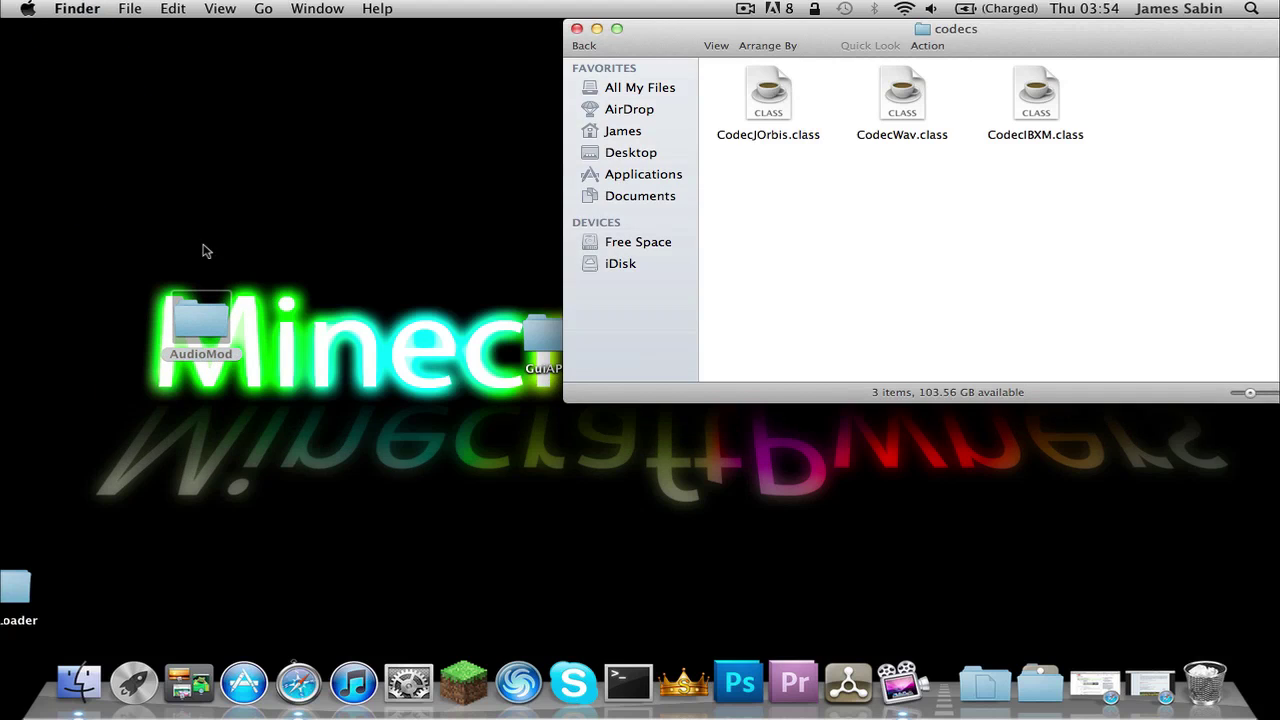
pyautogui.moveTo(176, 312); pyautogui.dragTo(178, 312)
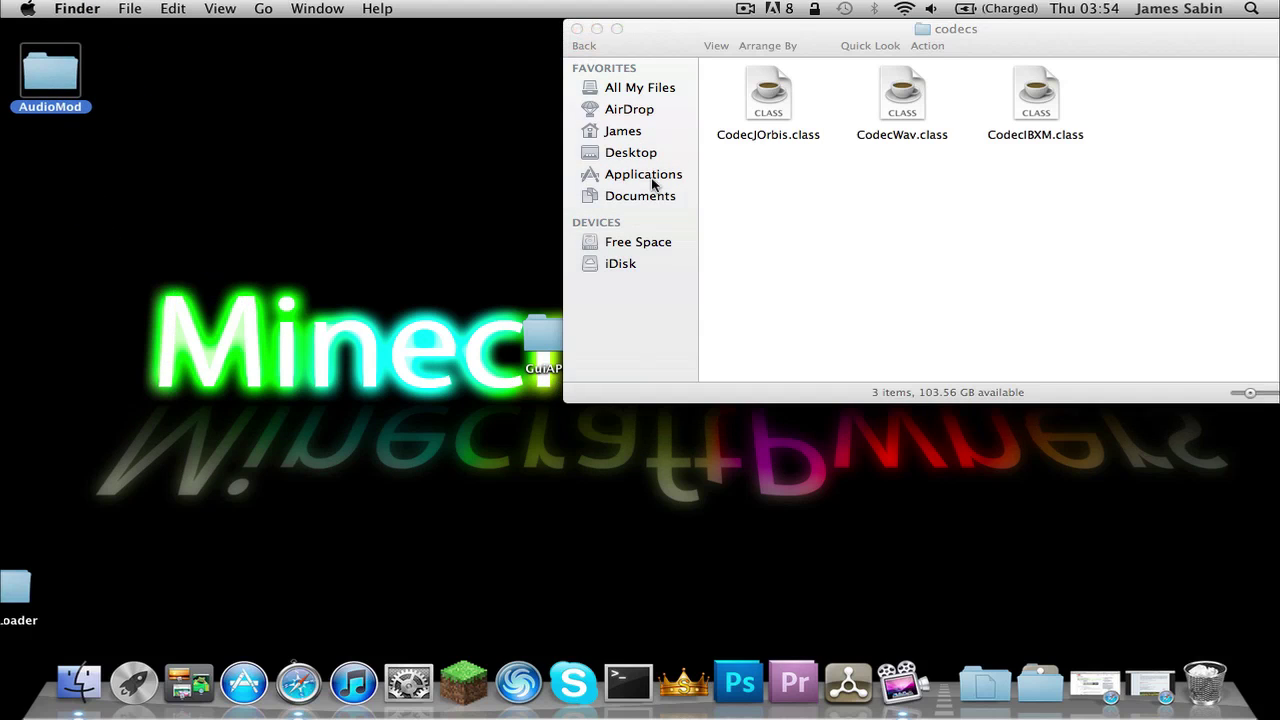
pyautogui.moveTo(545, 340); pyautogui.dragTo(337, 342)
pyautogui.moveTo(712, 41); pyautogui.dragTo(873, 147)
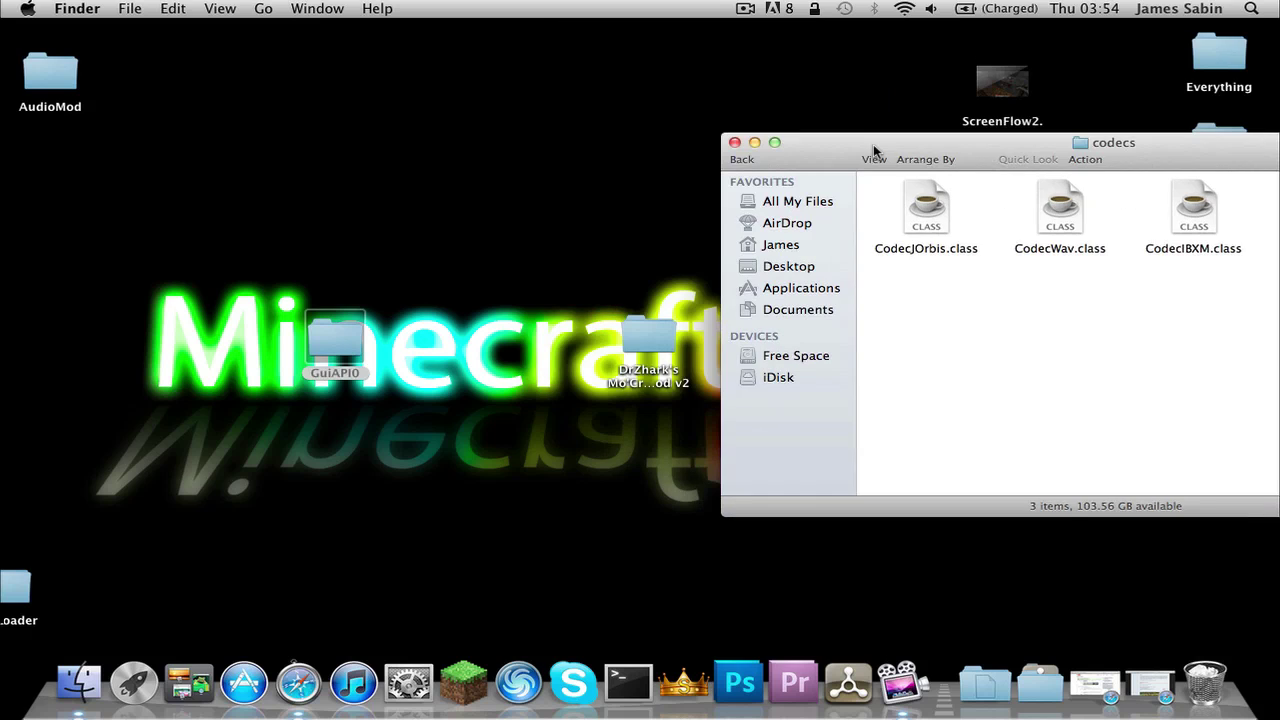
pyautogui.moveTo(637, 345); pyautogui.dragTo(424, 345)
pyautogui.moveTo(822, 162); pyautogui.dragTo(652, 48)
pyautogui.click(572, 46)
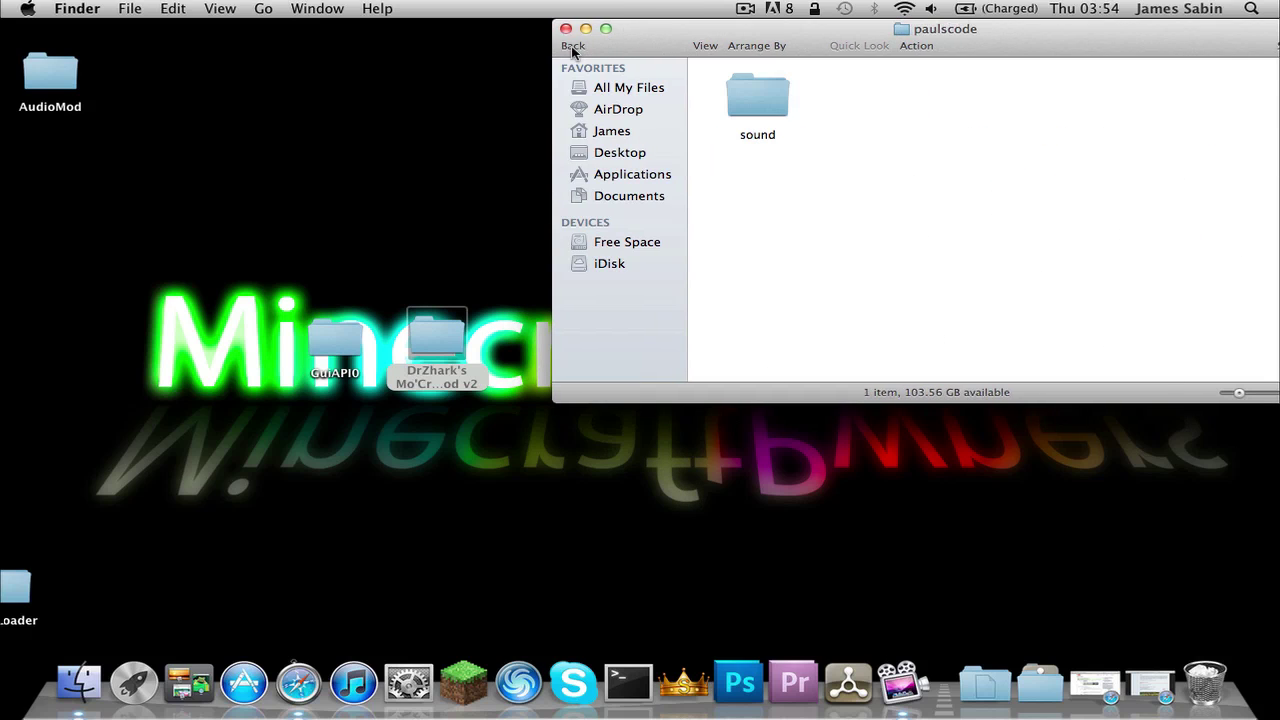
pyautogui.click(572, 46)
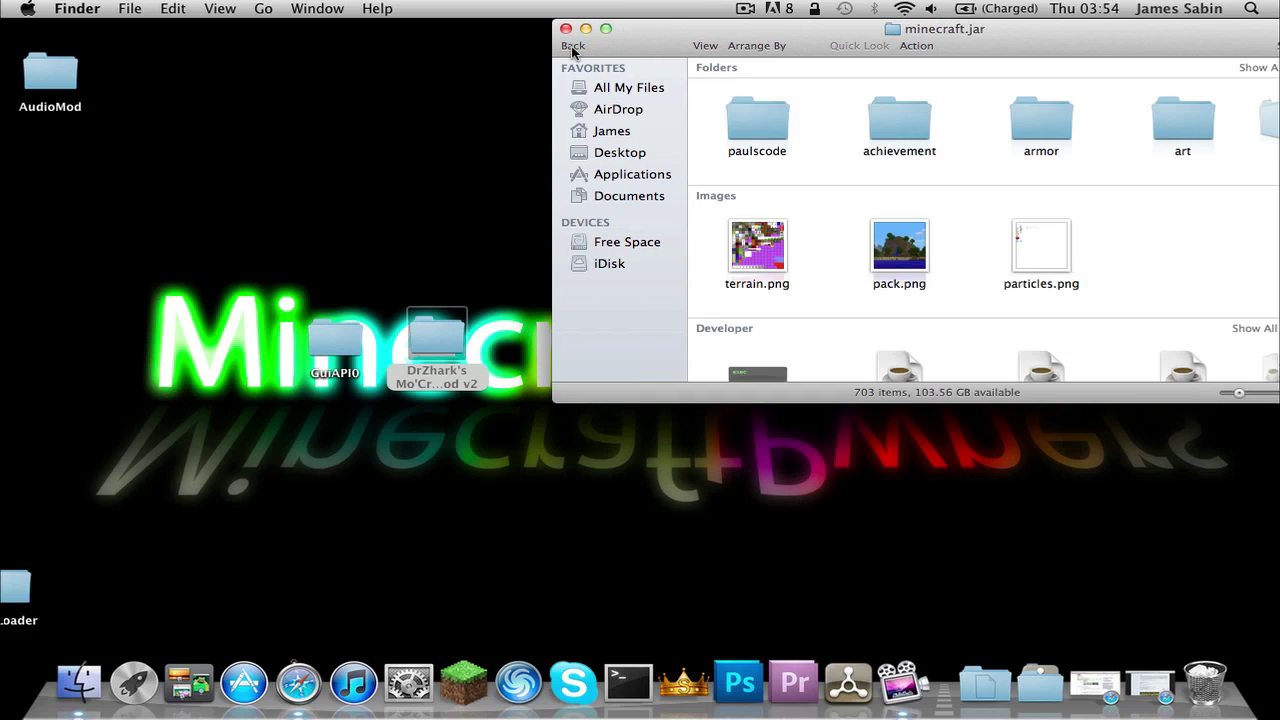
# - Copy all GuiAPI0 files into minecraft.jar, replacing existing files
pyautogui.click(337, 335)
pyautogui.doubleClick(337, 335)
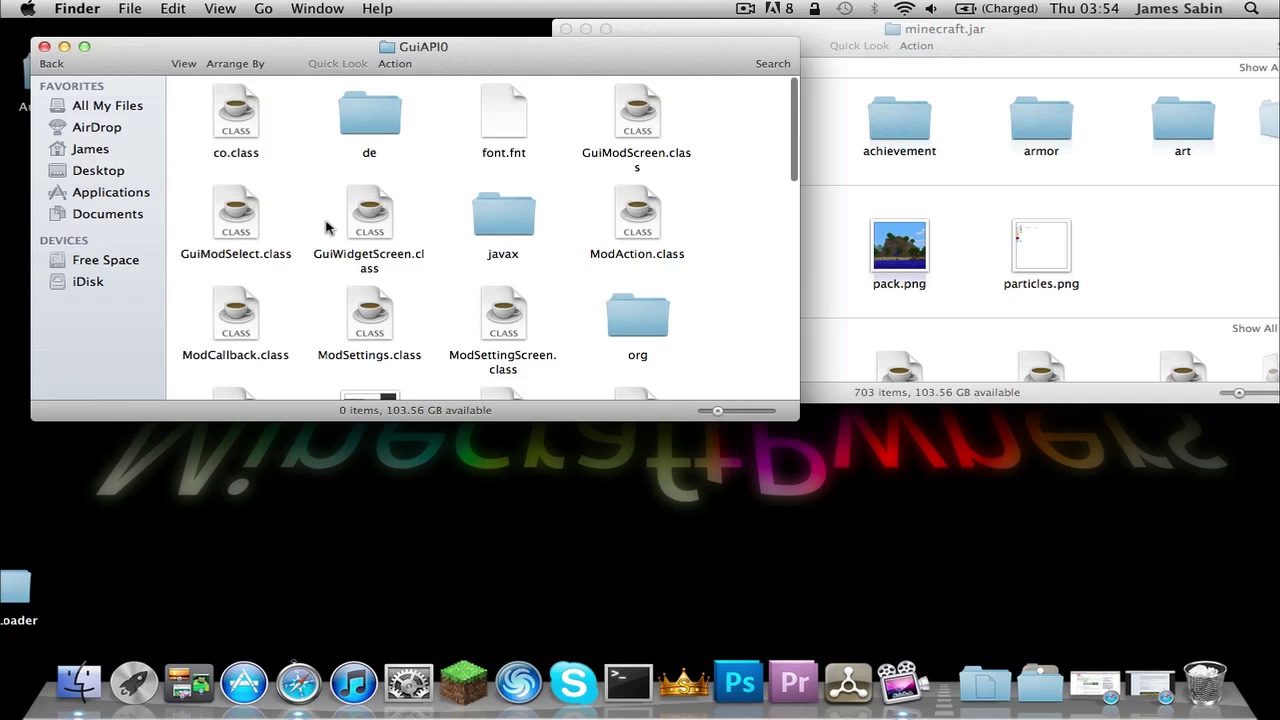
pyautogui.scroll(-5, 323, 219)
pyautogui.scroll(5, 323, 219)
pyautogui.scroll(-10, 323, 219)
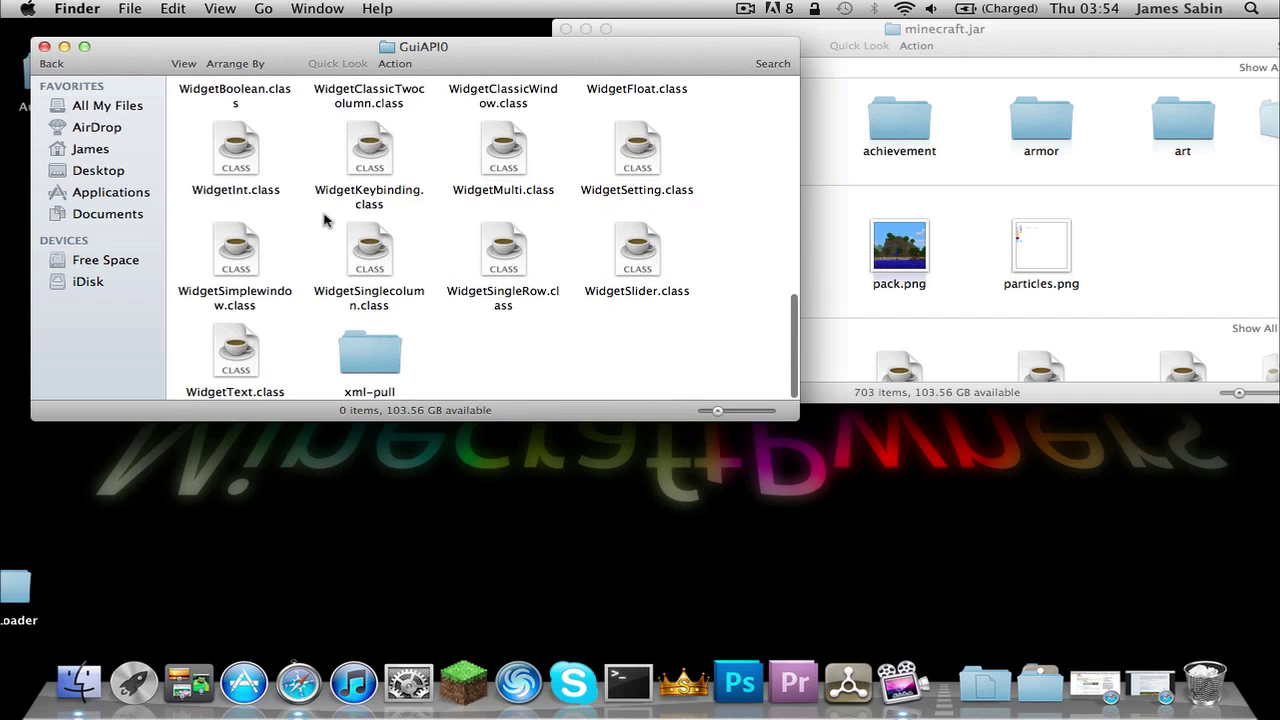
pyautogui.scroll(10, 323, 219)
pyautogui.moveTo(178, 92); pyautogui.dragTo(793, 471)
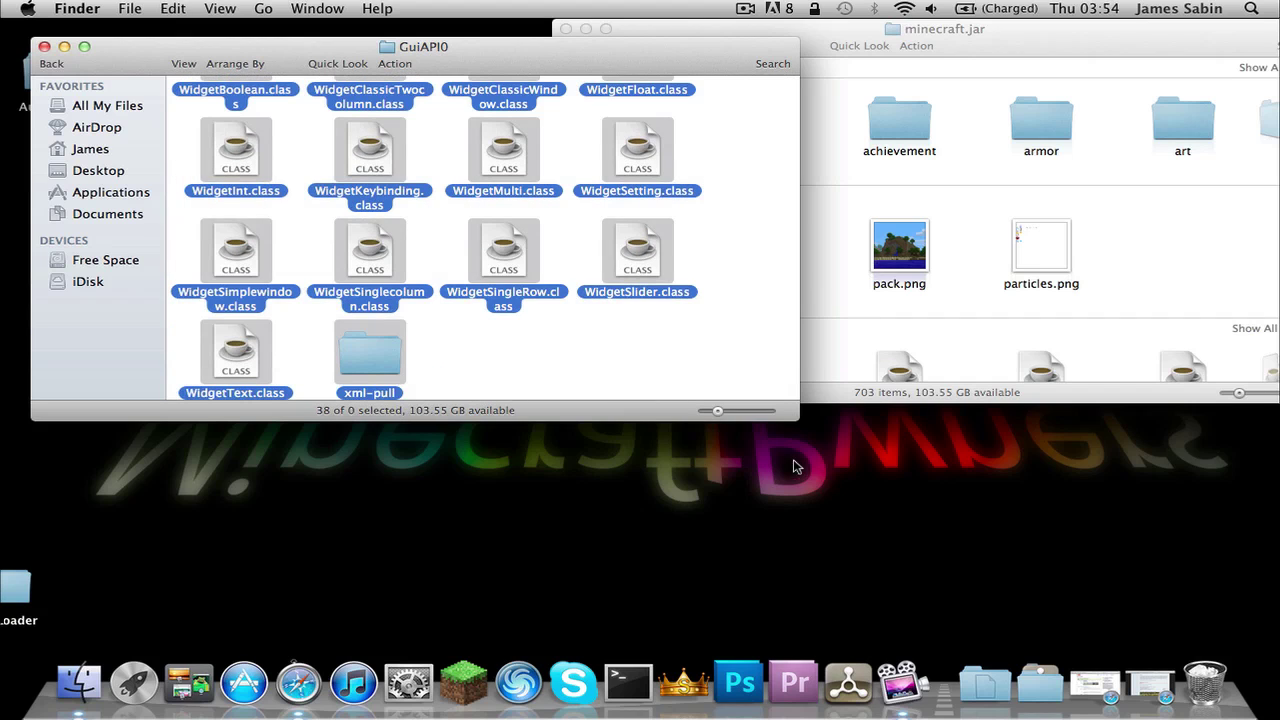
pyautogui.press('super+c')
pyautogui.click(977, 251)
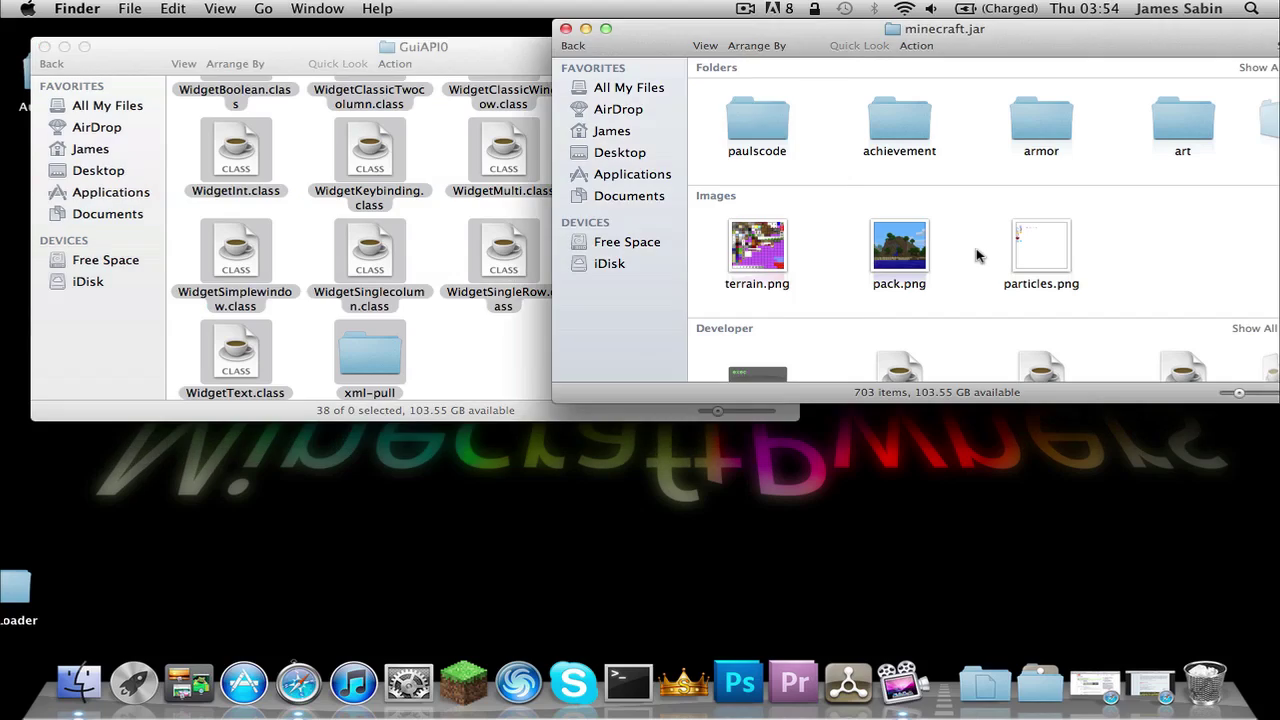
pyautogui.press('super+v')
pyautogui.click(932, 301)
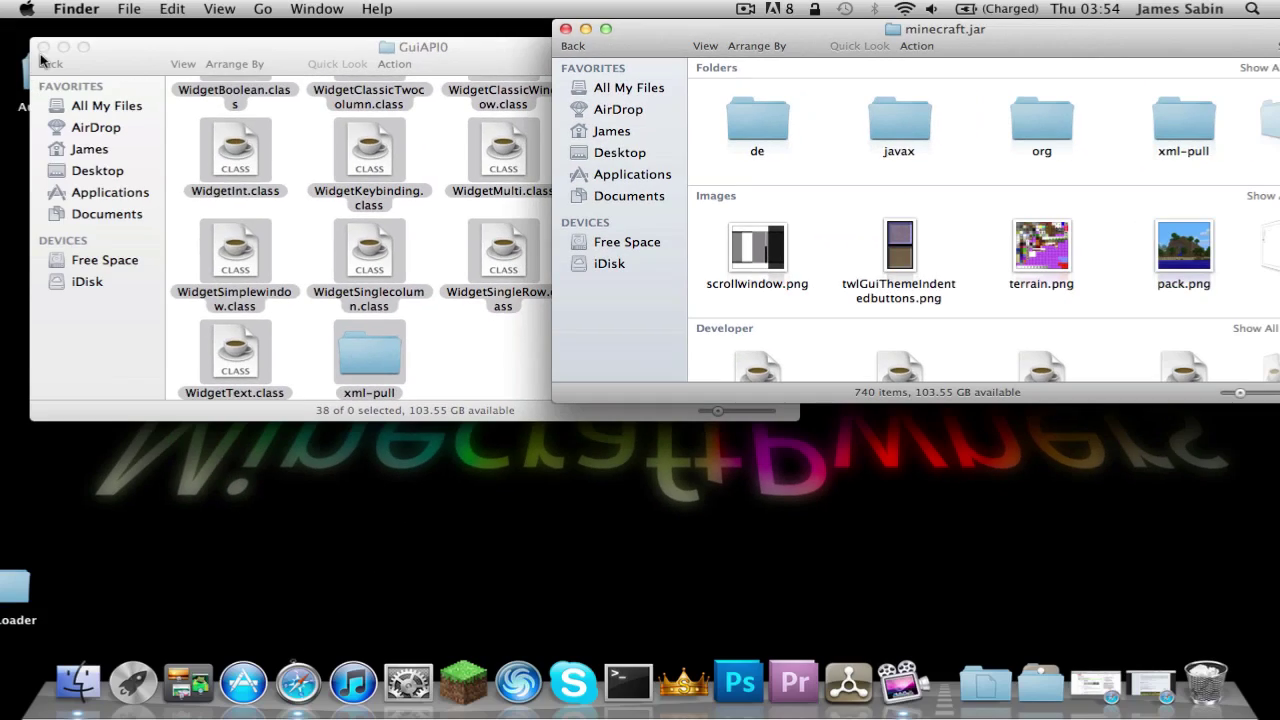
# - Close GuiAPI0 and line up GuiAPI0 and DrZhark's folders on the desktop
pyautogui.click(42, 47)
pyautogui.click(325, 332)
pyautogui.moveTo(297, 304); pyautogui.dragTo(300, 308)
pyautogui.moveTo(434, 350); pyautogui.dragTo(315, 357)
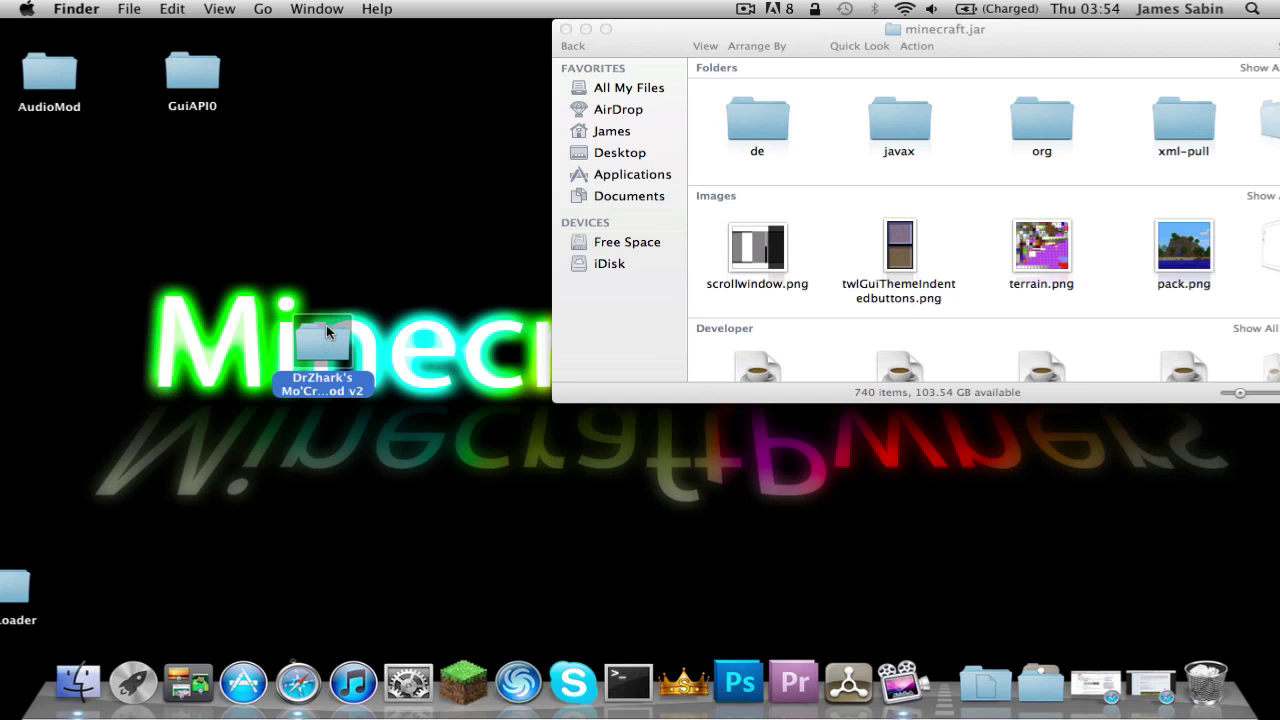
# - Copy the mods folder from DrZhark's Mo'Creatures Mod v2 into the main minecraft folder
pyautogui.doubleClick(326, 332)
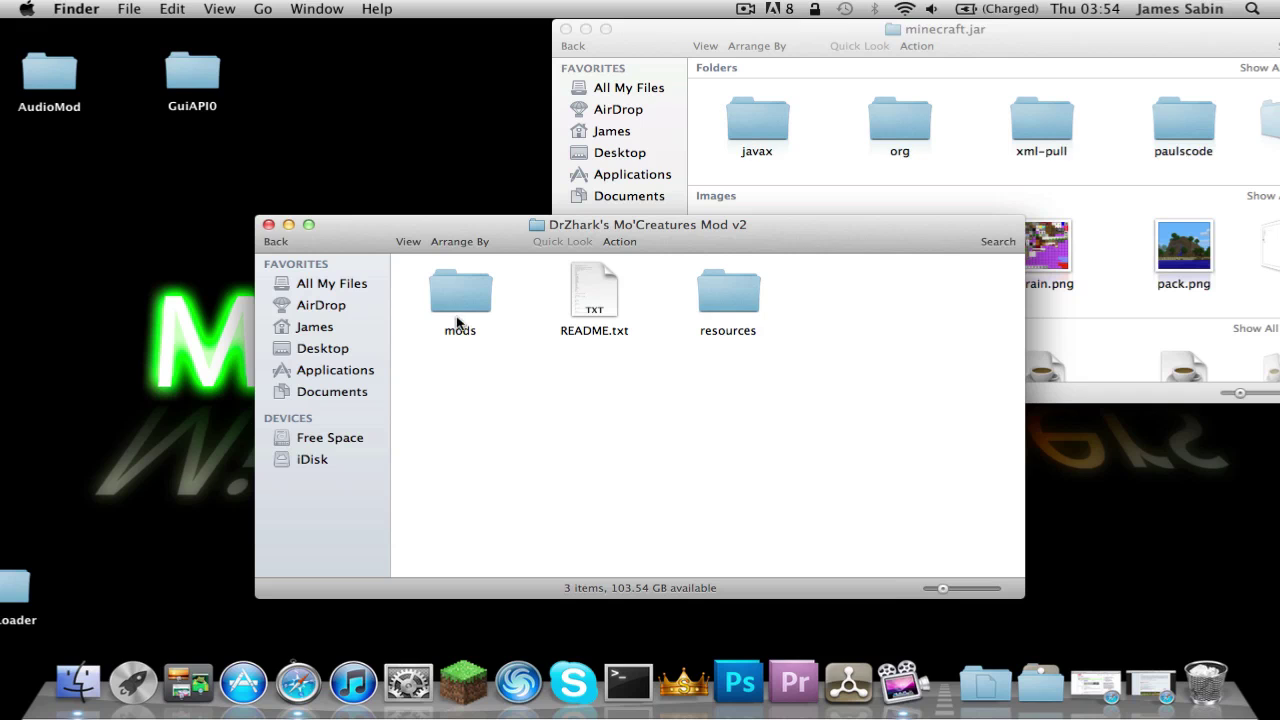
pyautogui.doubleClick(464, 290)
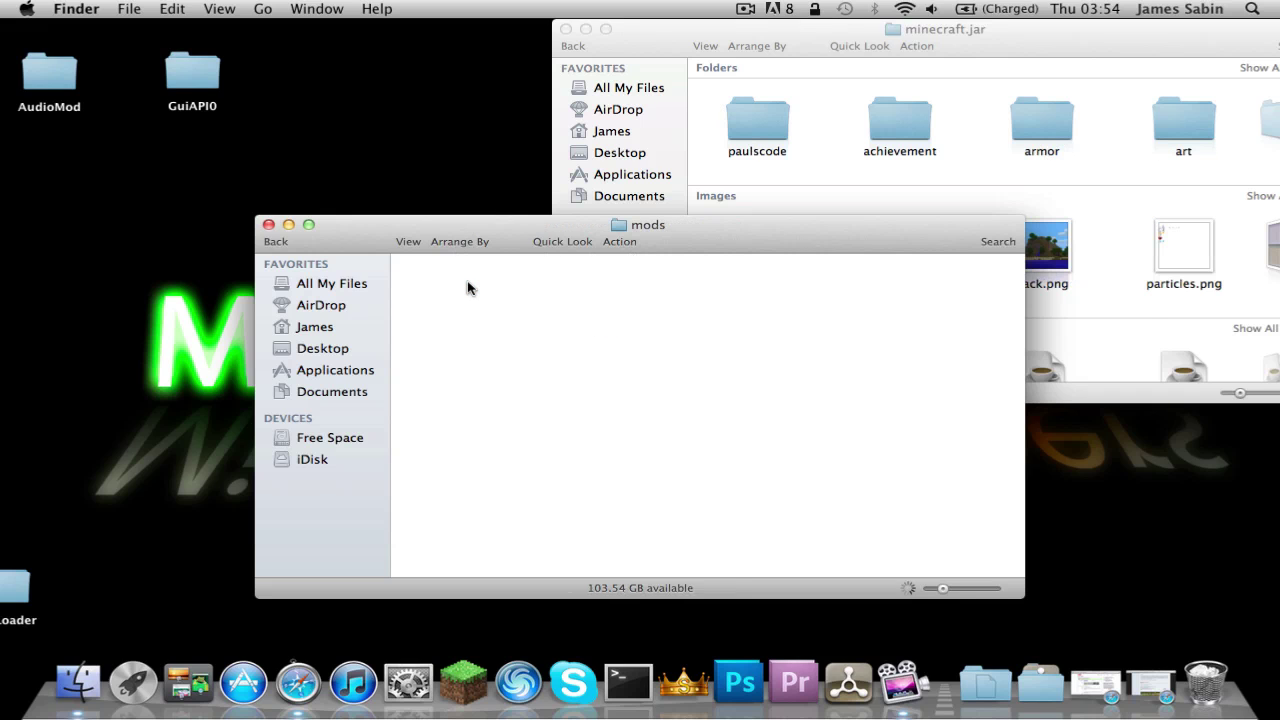
pyautogui.click(275, 242)
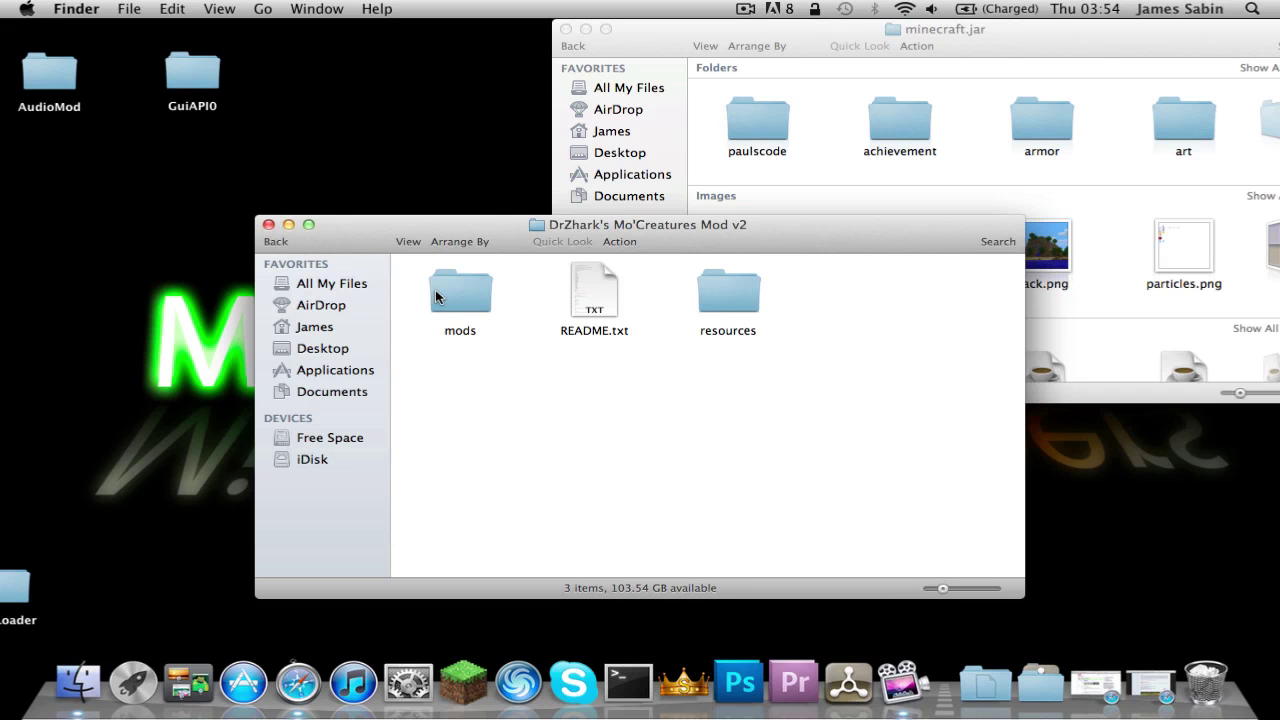
pyautogui.click(434, 291)
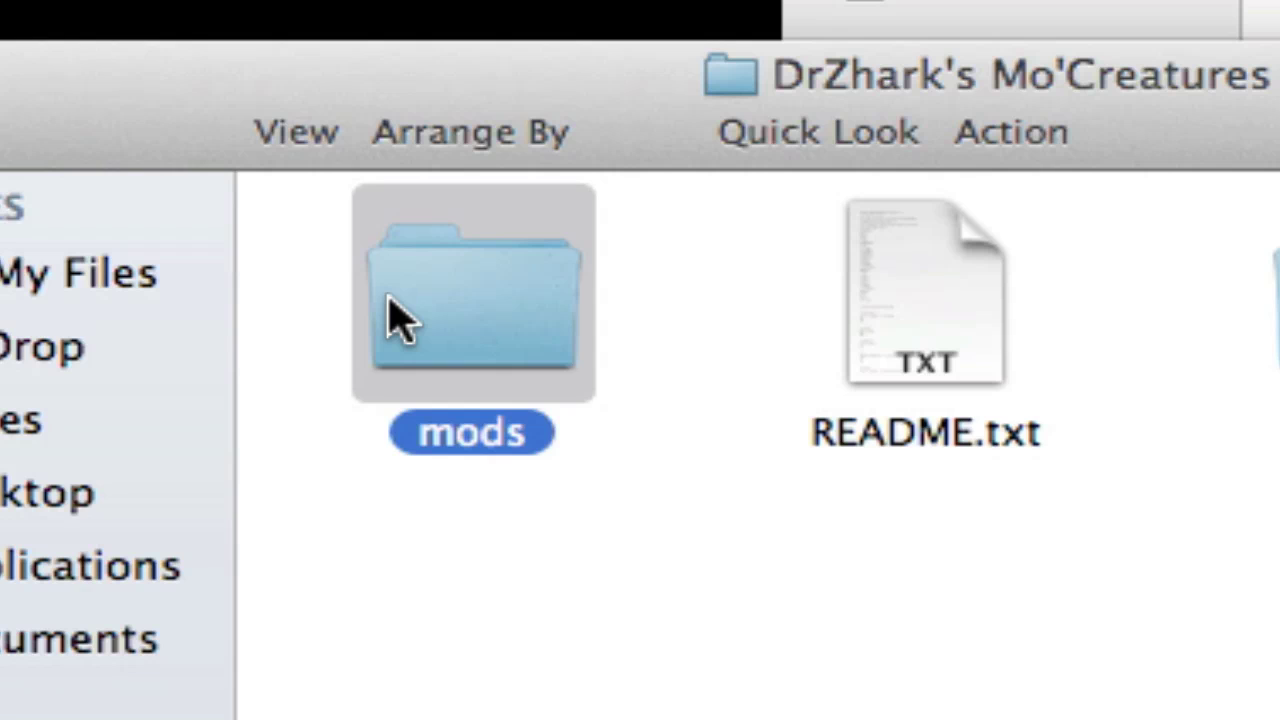
pyautogui.click(668, 29)
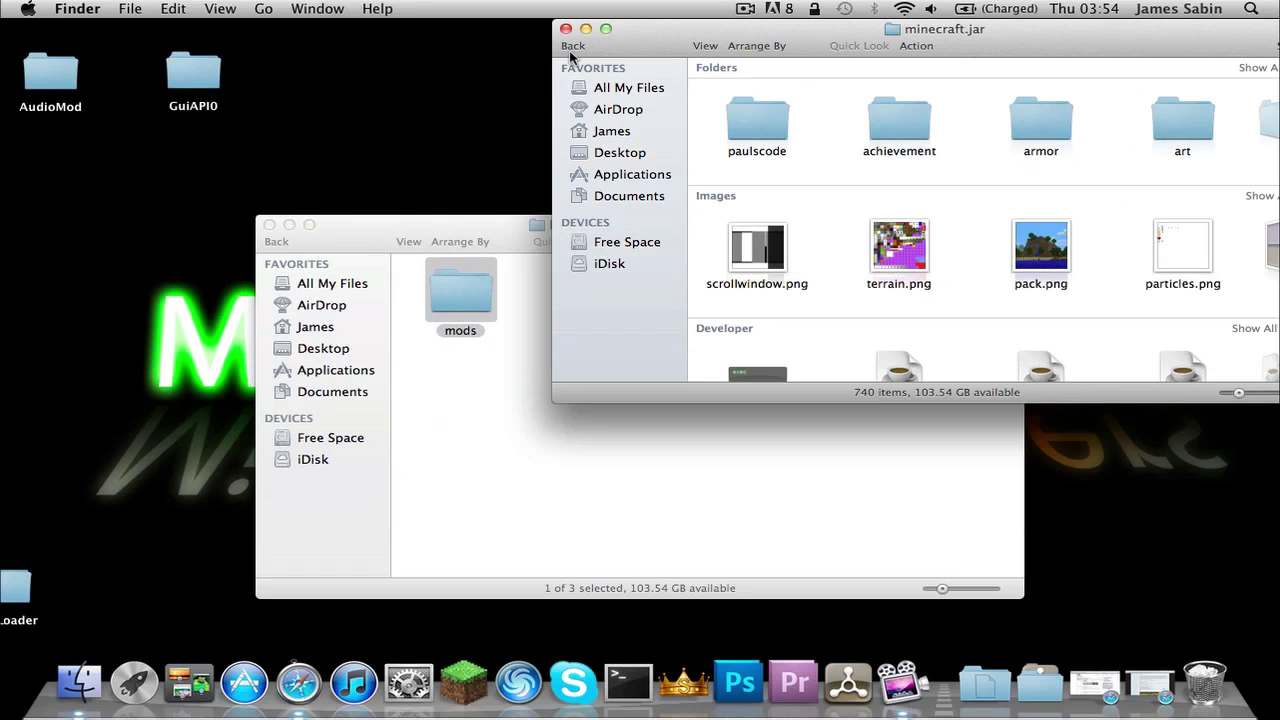
pyautogui.click(573, 46)
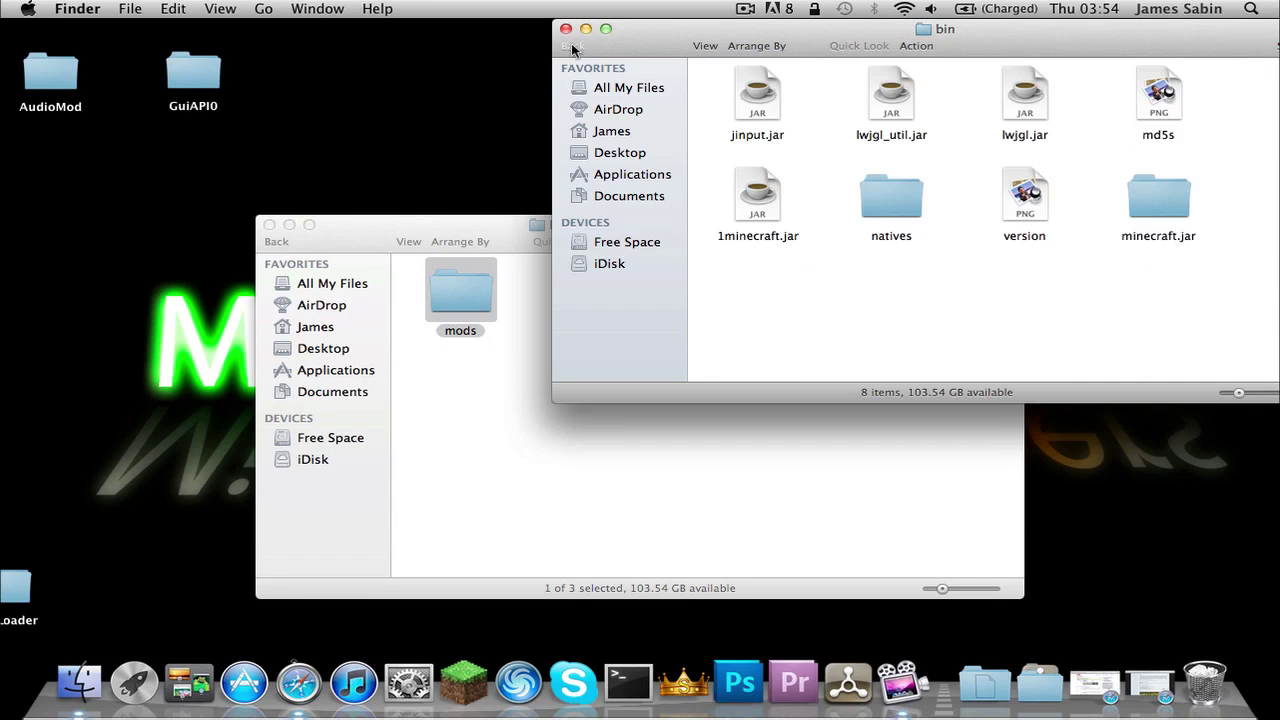
pyautogui.click(573, 46)
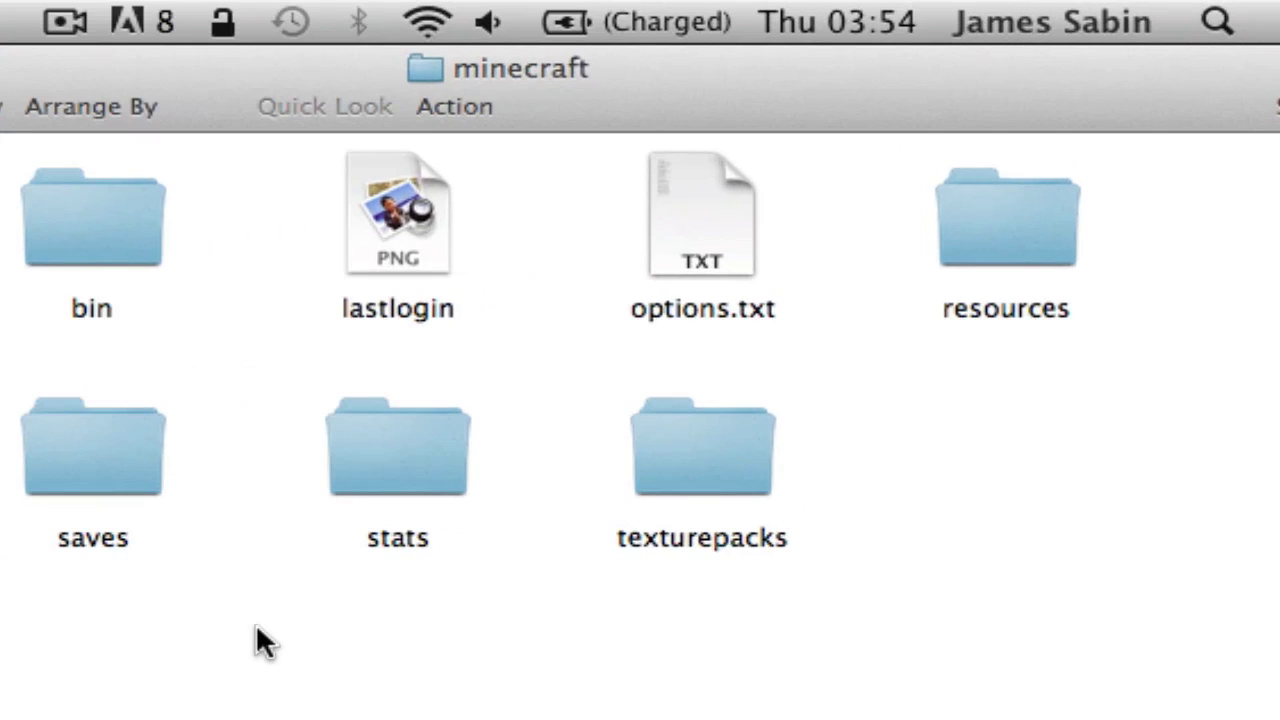
pyautogui.press('super+v')
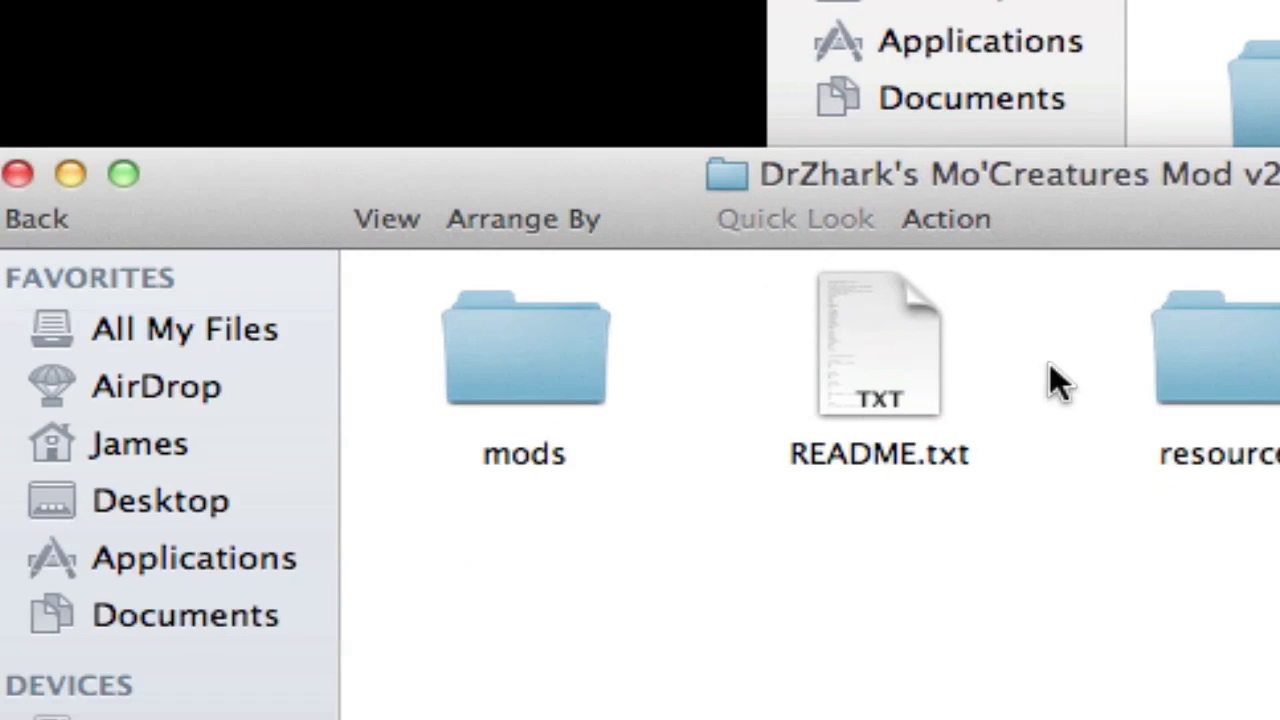
# - Copy the Mo'Creatures mod folder into minecraft's resources beside newsound, then close the source window
pyautogui.click(1161, 330)
pyautogui.doubleClick(1163, 335)
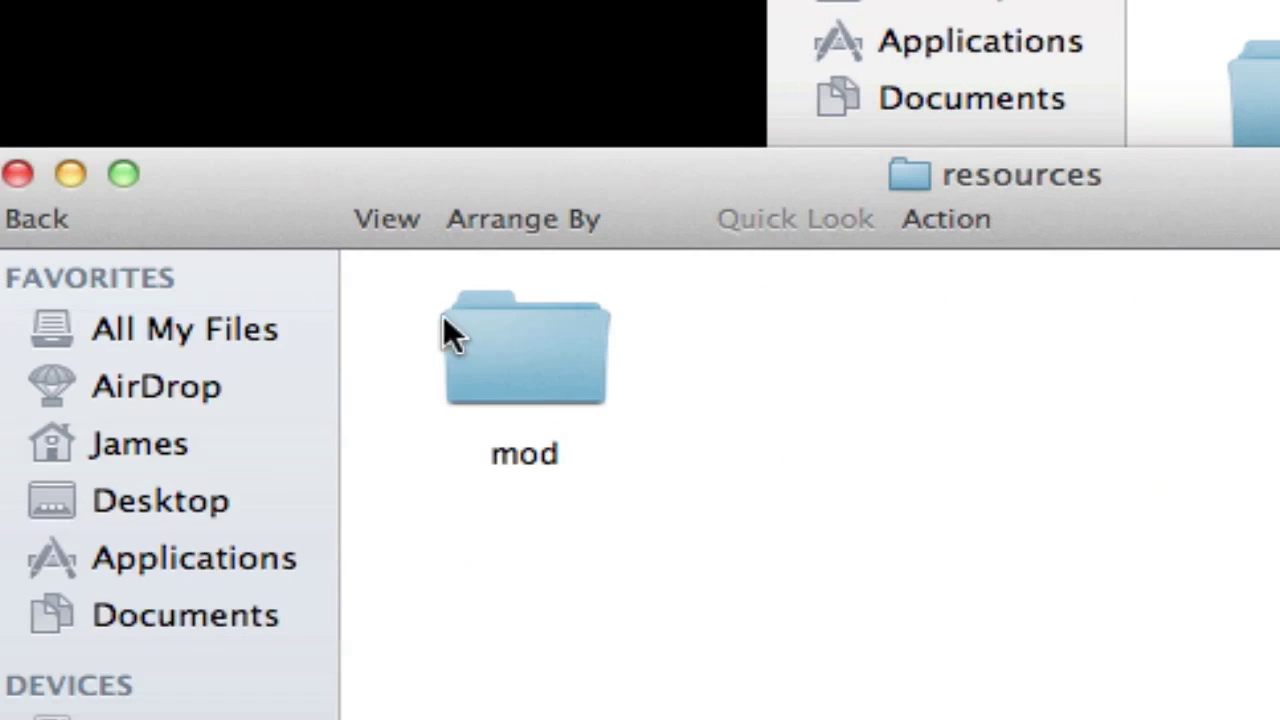
pyautogui.click(478, 355)
pyautogui.click(1170, 100)
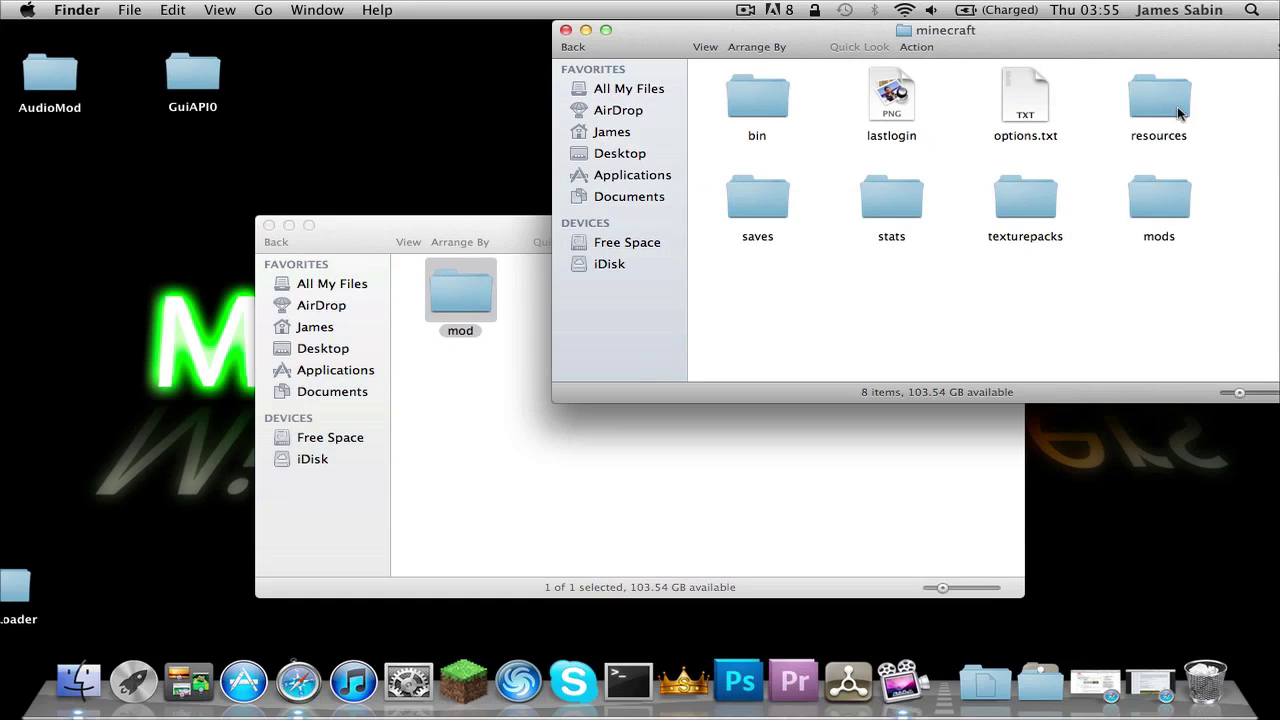
pyautogui.doubleClick(1160, 100)
pyautogui.press('super+v')
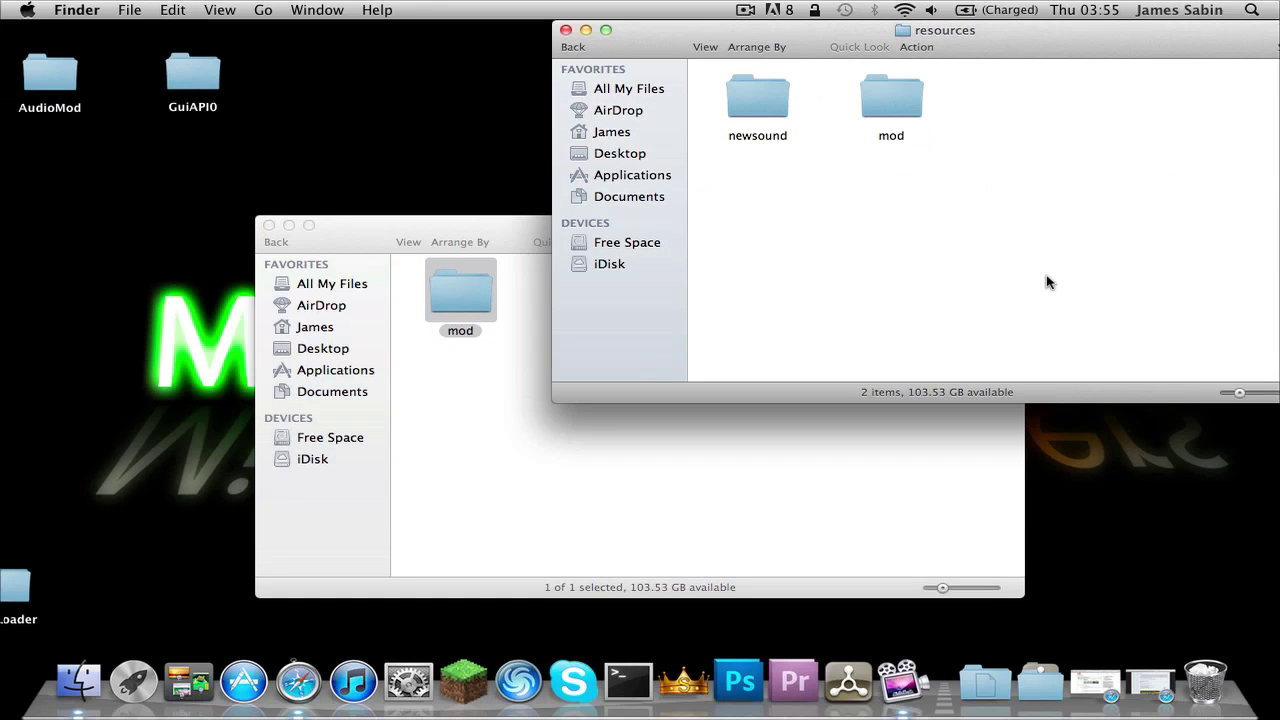
pyautogui.click(522, 440)
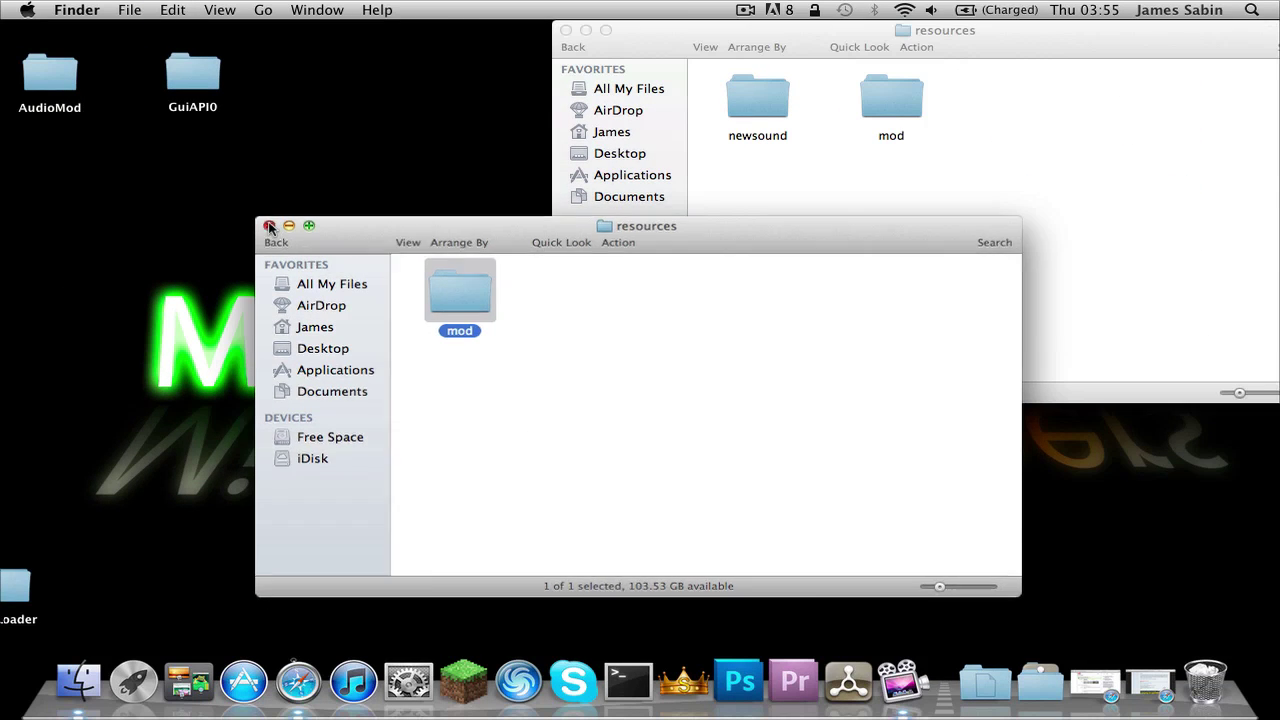
pyautogui.click(268, 226)
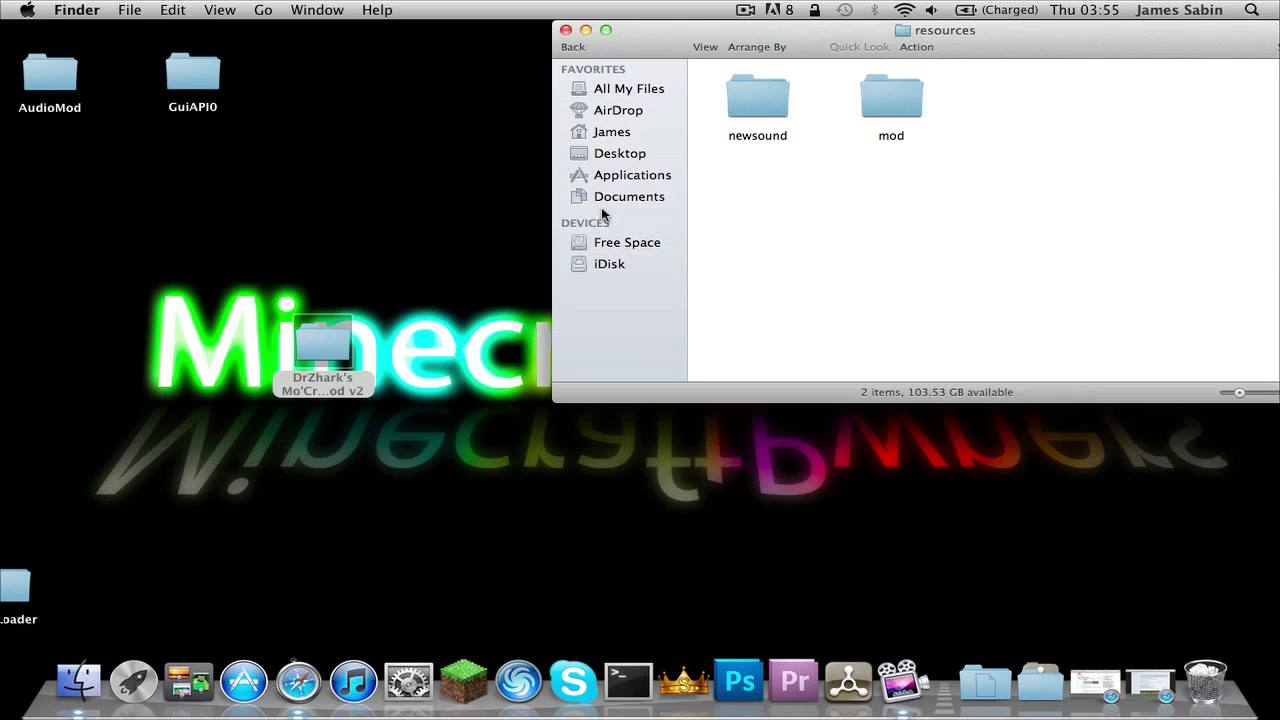
pyautogui.click(446, 677)
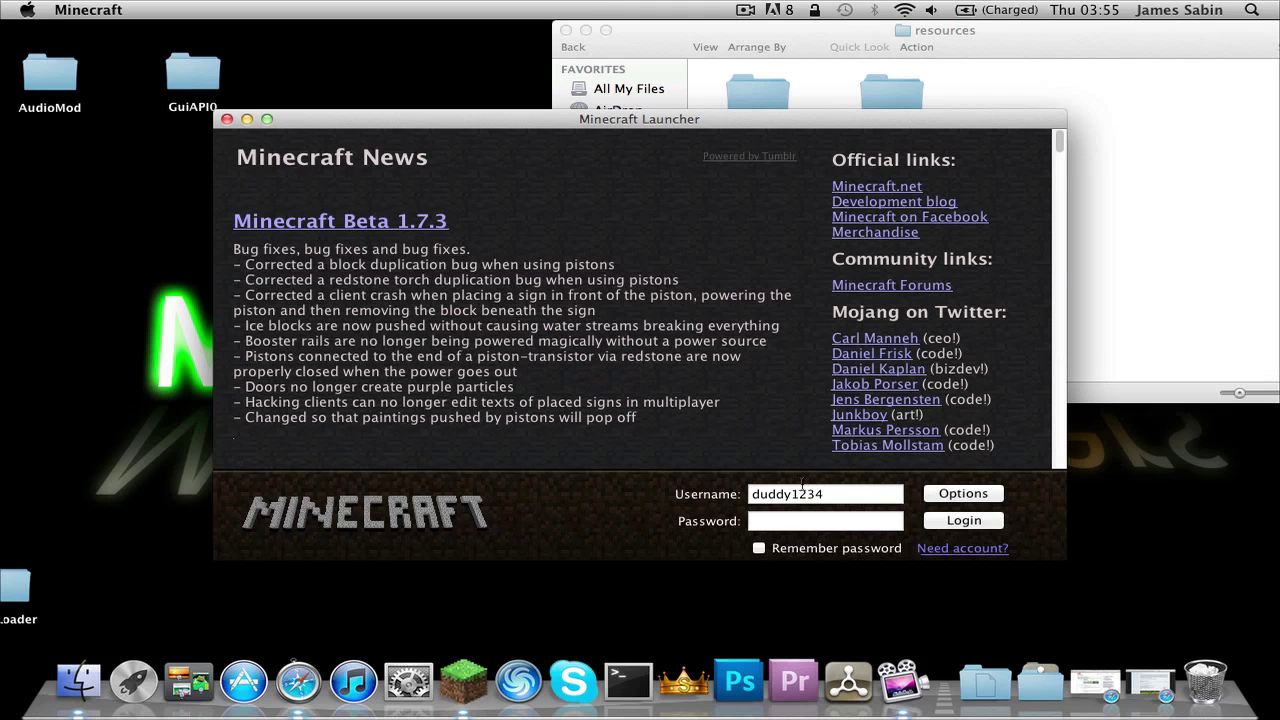
# - Enter the account password in Minecraft Launcher and log in
pyautogui.click(792, 515)
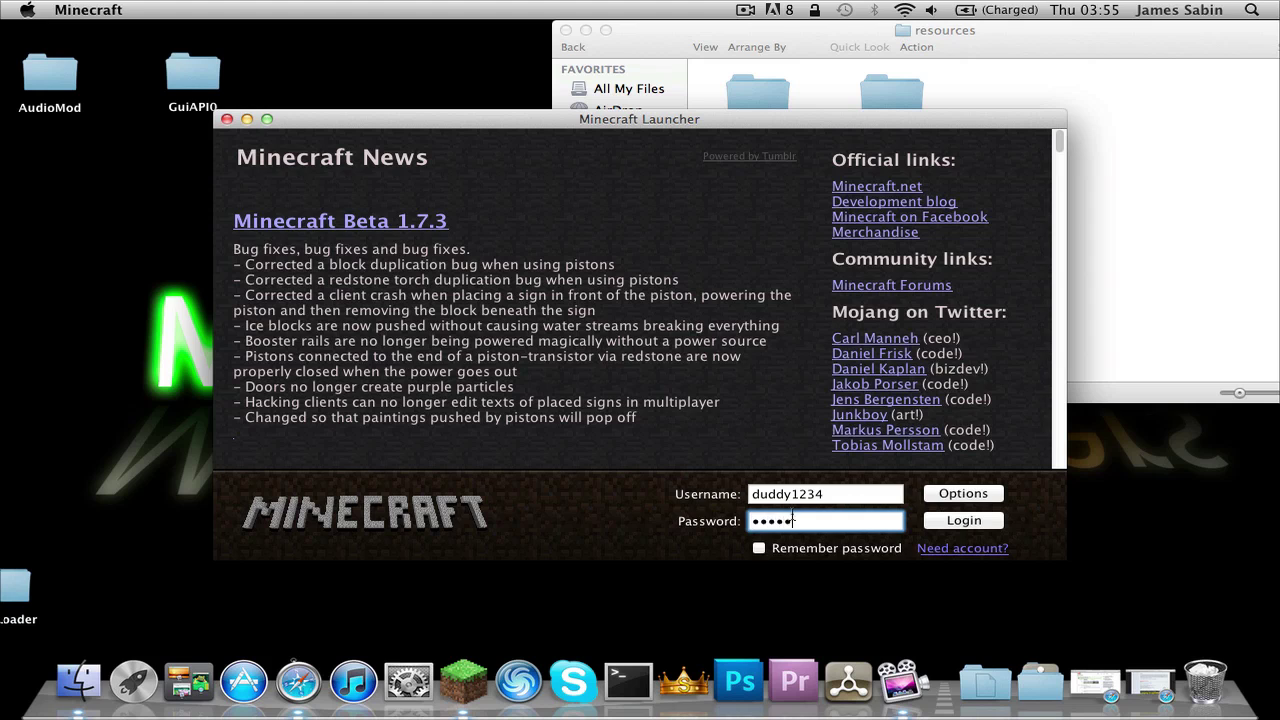
pyautogui.press('Return')
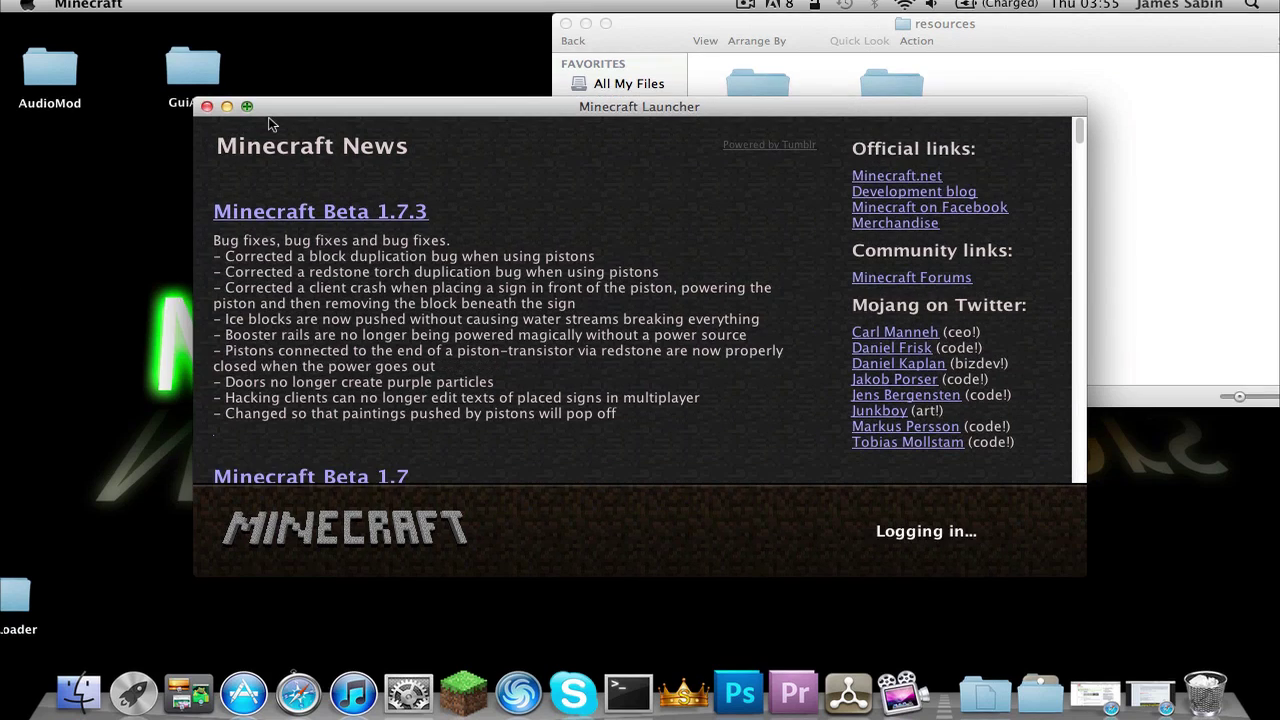